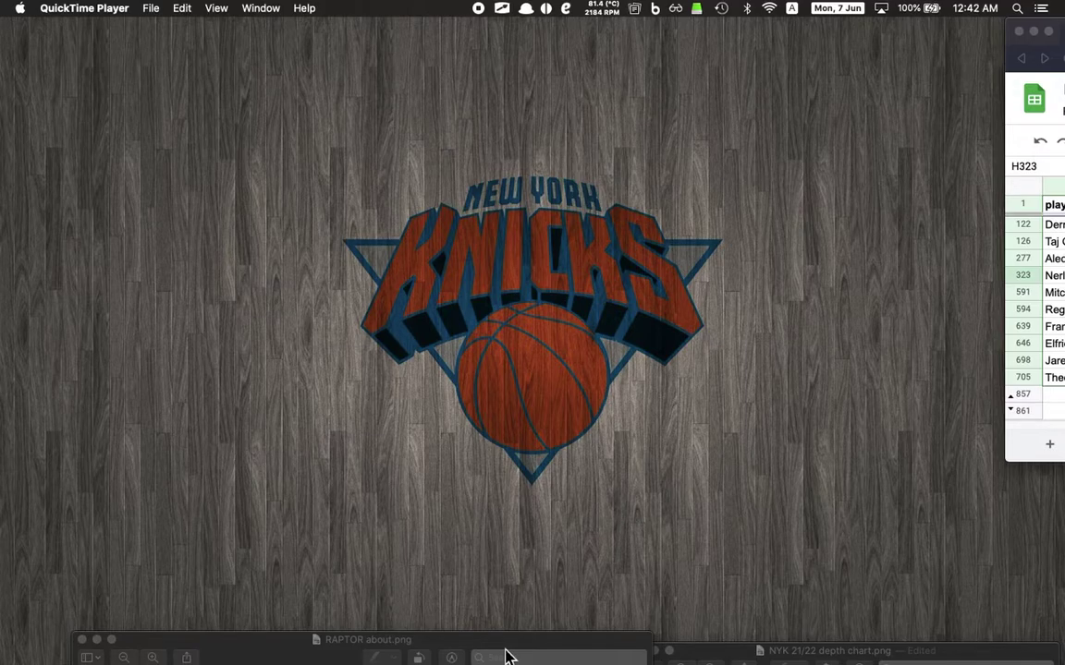
Step: Move the RAPTOR about.png window from the bottom edge to the top of the screen
left_click_drag(435, 649, 411, 57)
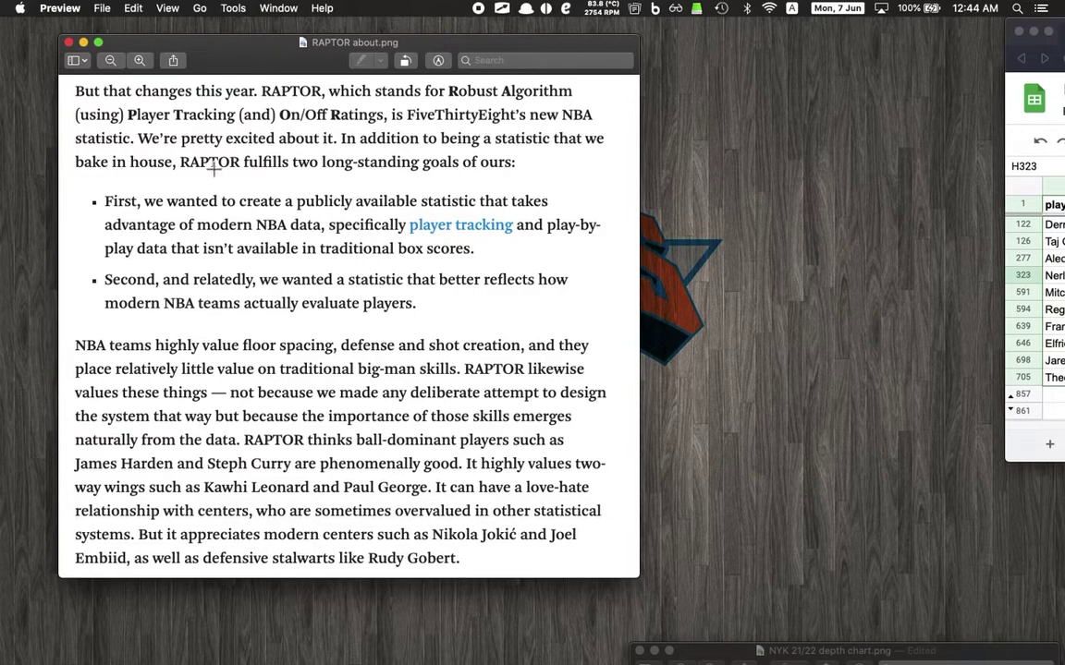
Step: Park the RAPTOR article at the bottom and center the RAPTOR-2021 spreadsheet window
left_click_drag(155, 49, 138, 652)
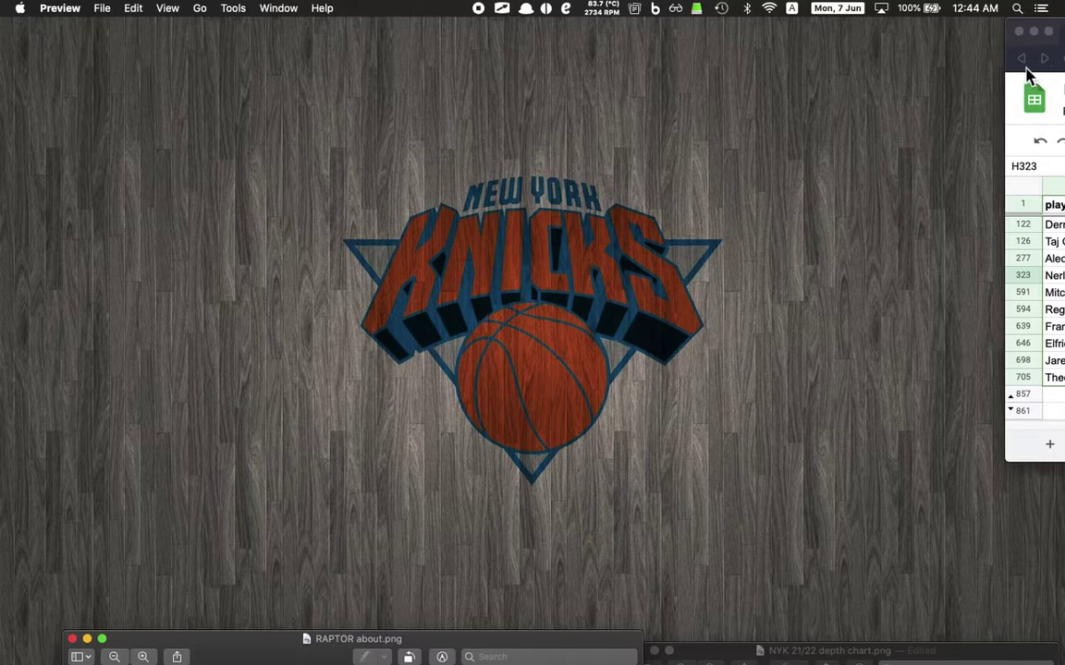
left_click_drag(1019, 51, 285, 48)
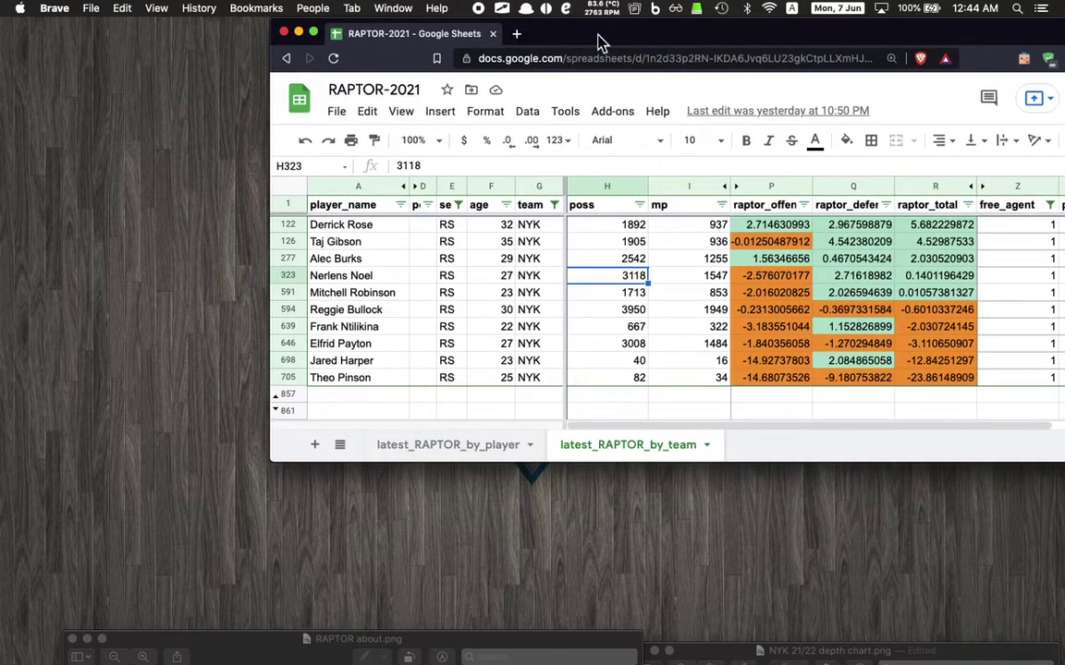
Step: Shift the sheet left to reveal more columns and raise the NYK 21/22 depth chart beneath it
left_click_drag(599, 42, 518, 31)
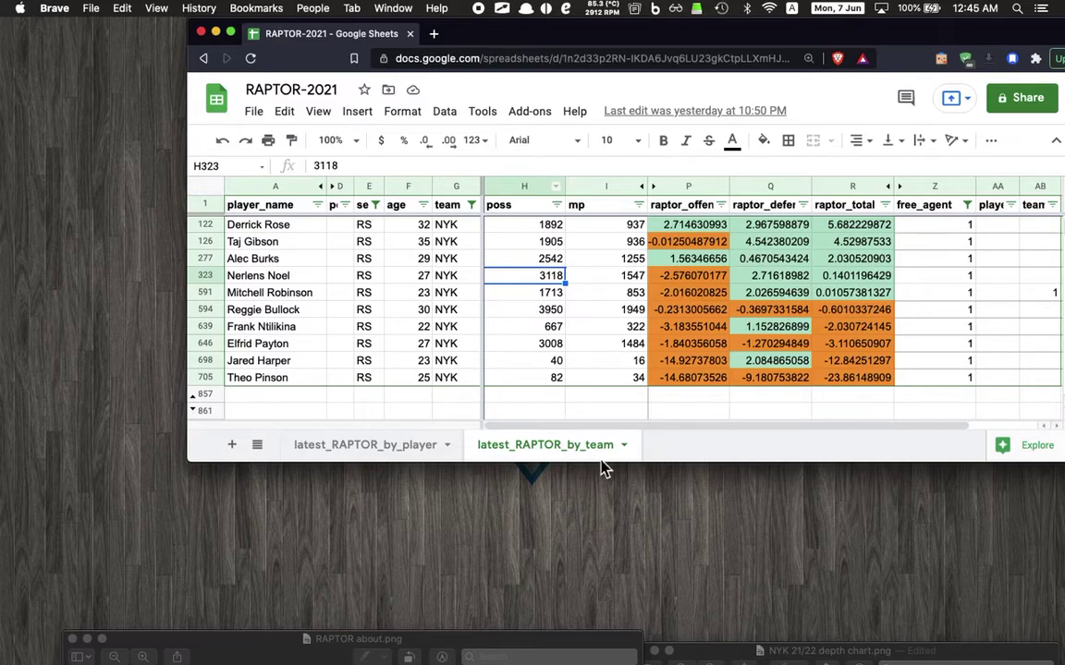
left_click_drag(918, 658, 742, 423)
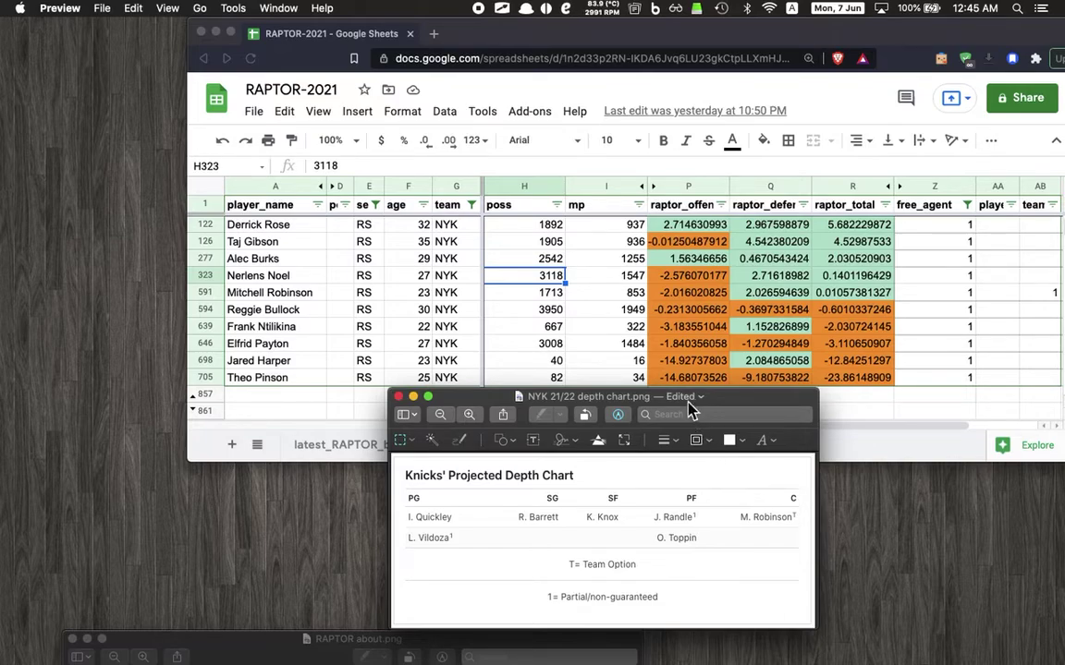
Step: Nudge the depth chart into place and bring the RAPTOR-2021 sheet back in front
mouse_move(725, 409)
left_mouse_down()
mouse_move(720, 420)
mouse_move(710, 415)
left_mouse_up()
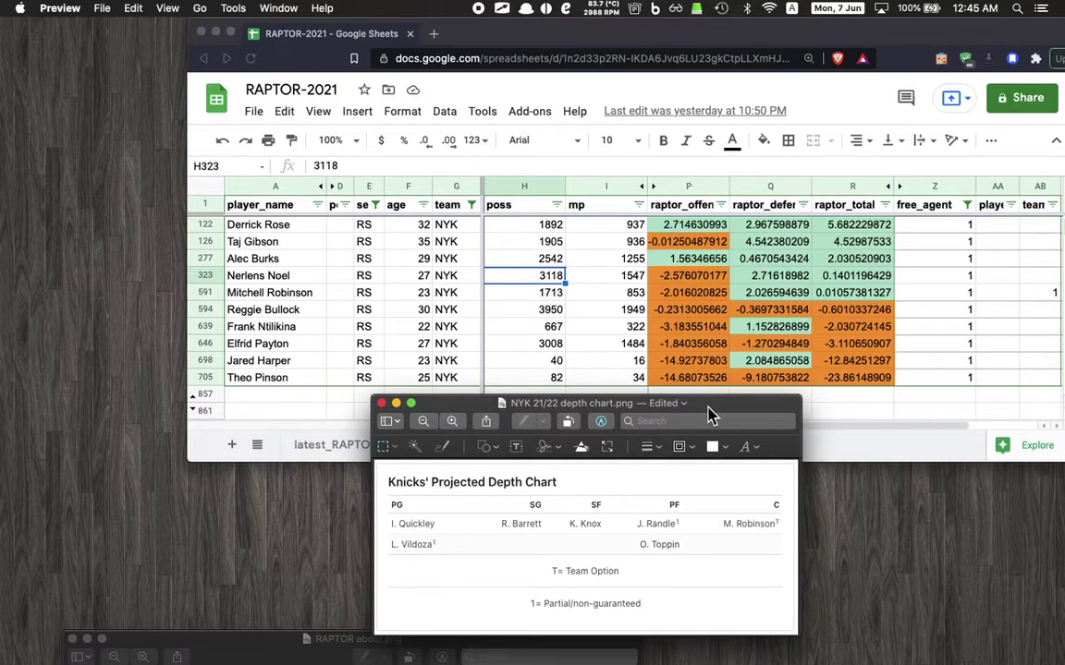
left_click(621, 42)
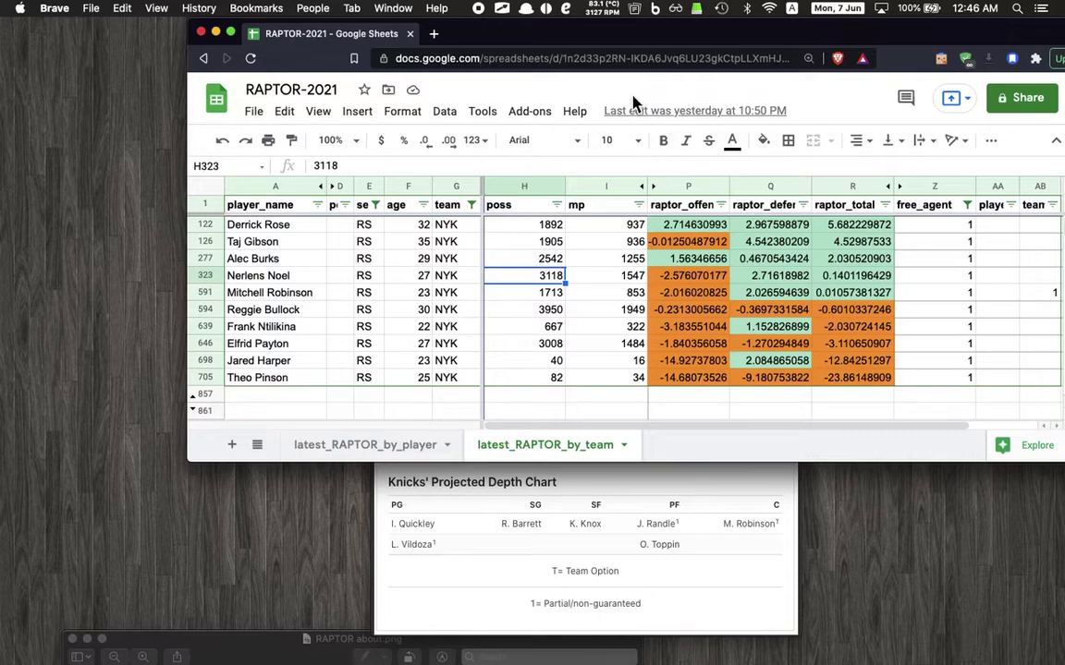
Step: Sort the raptor_total column Z → A so the highest-rated players come first
left_click(884, 205)
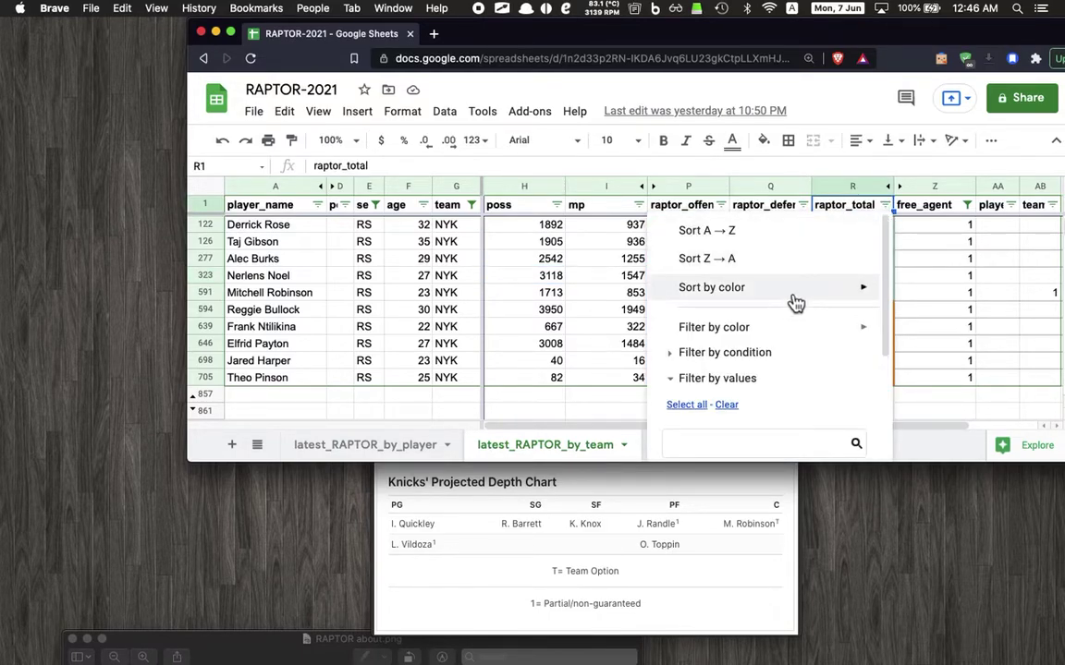
left_click(726, 262)
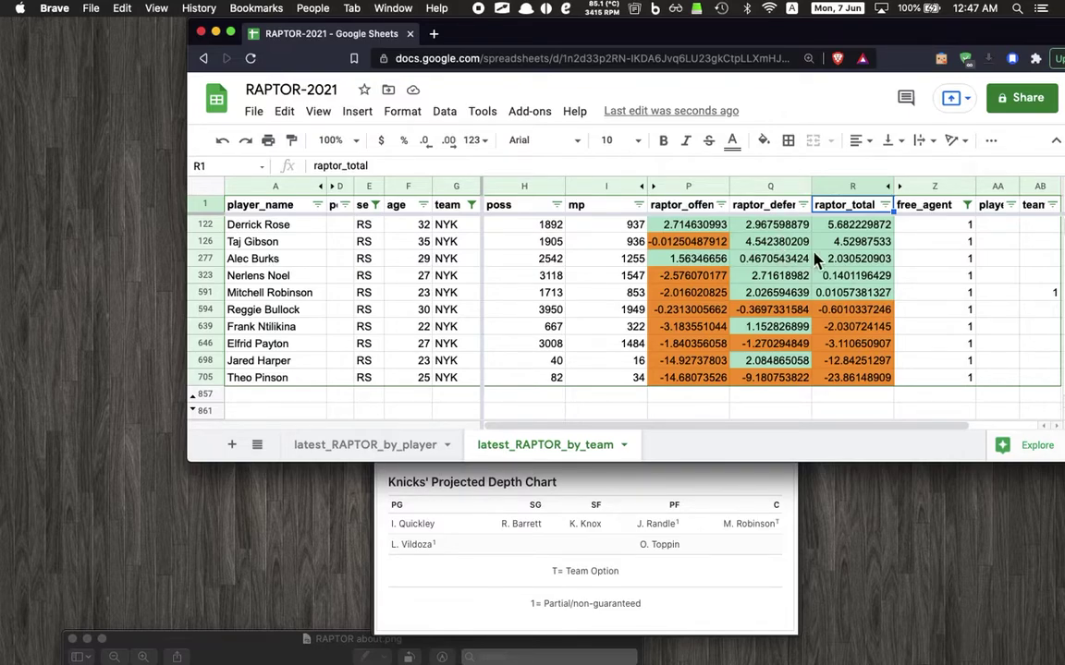
left_click(826, 227)
left_click(770, 226)
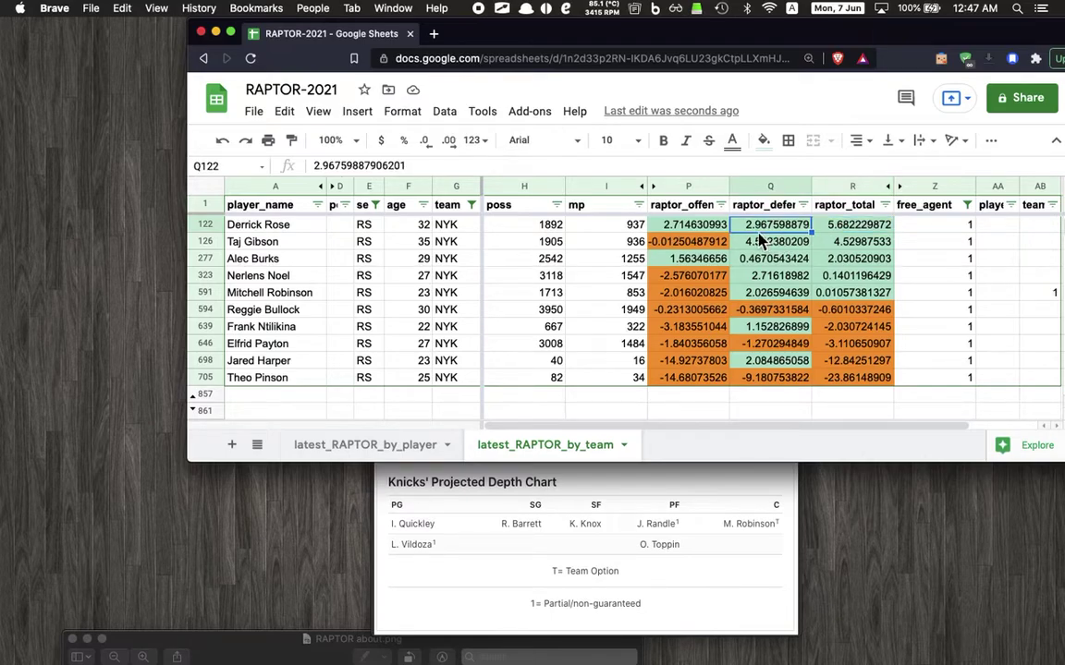
left_click(688, 225)
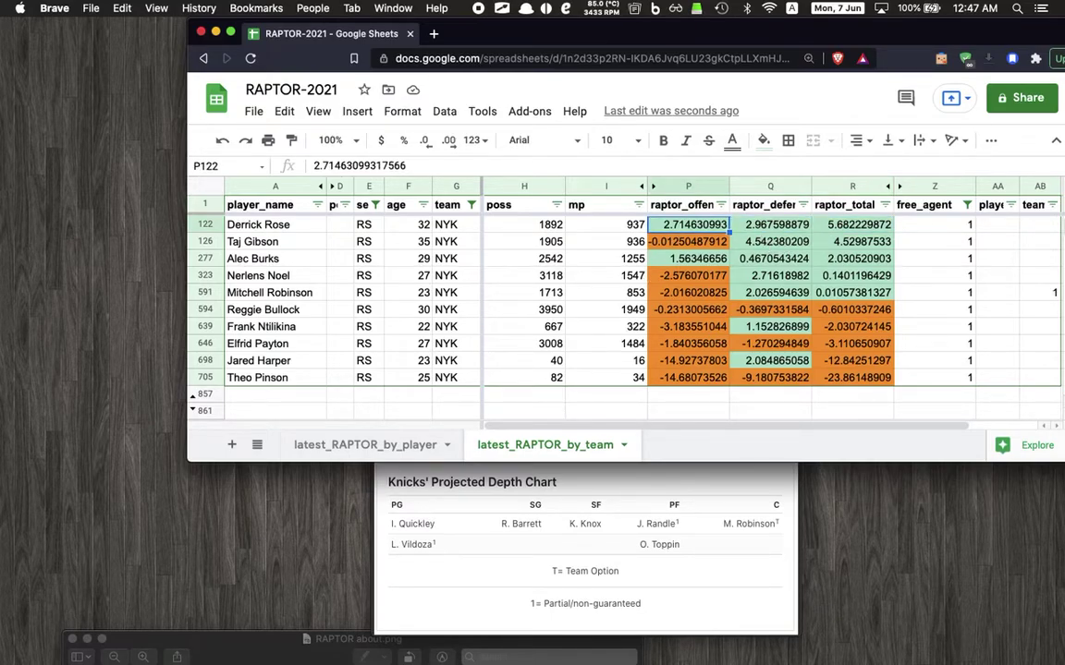
left_click(606, 224)
left_click(769, 224)
left_click(852, 225)
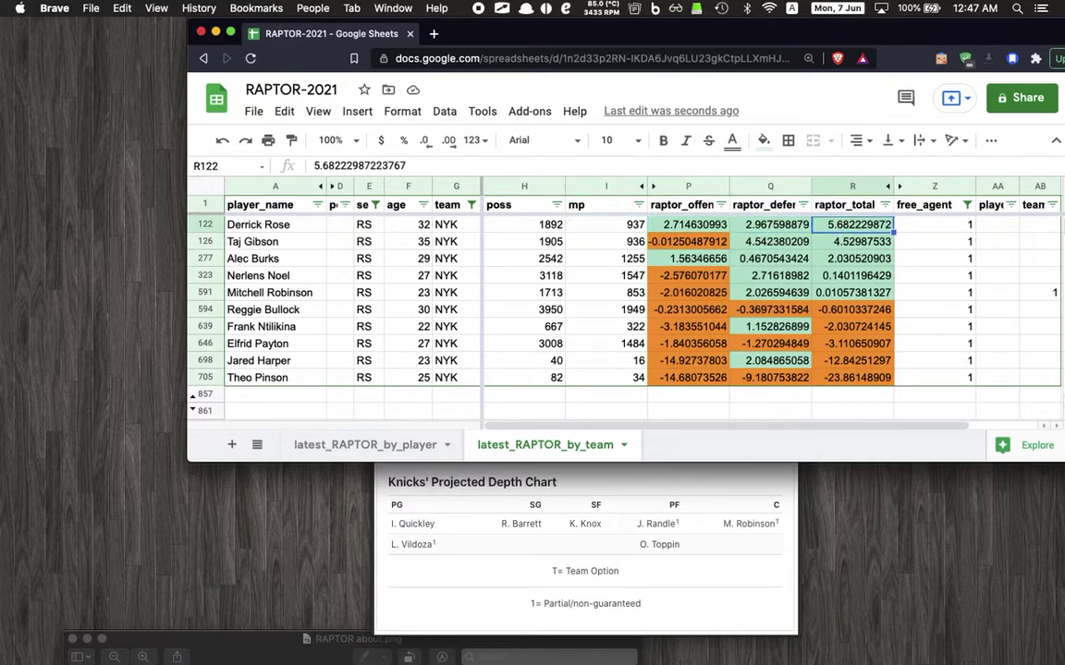
left_click(935, 225)
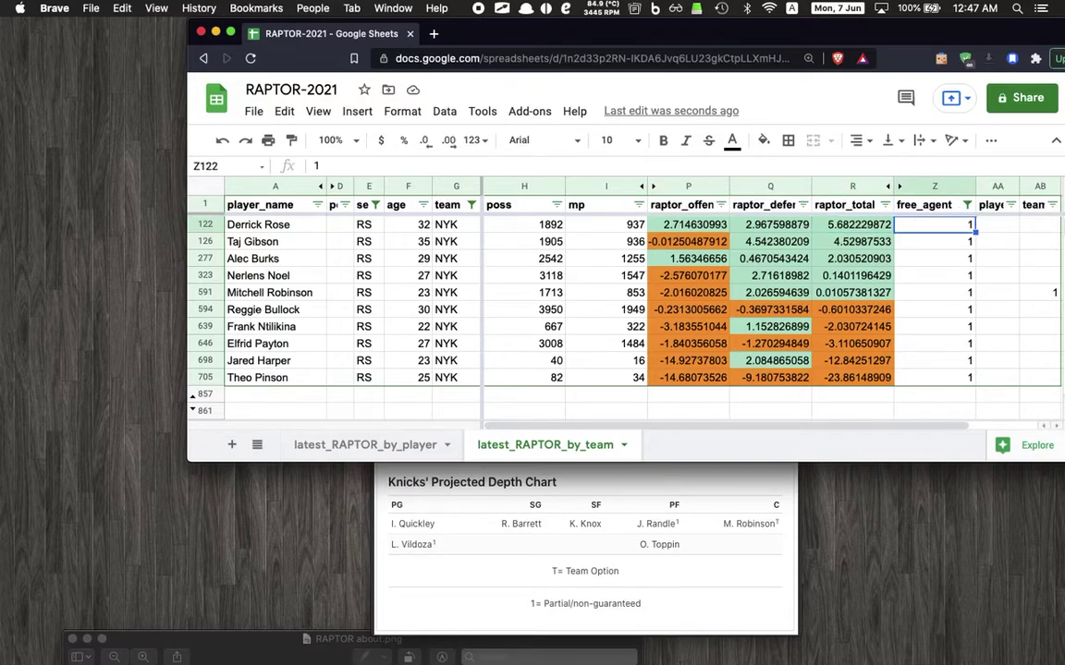
key("Left")
key("Left")
key("Left")
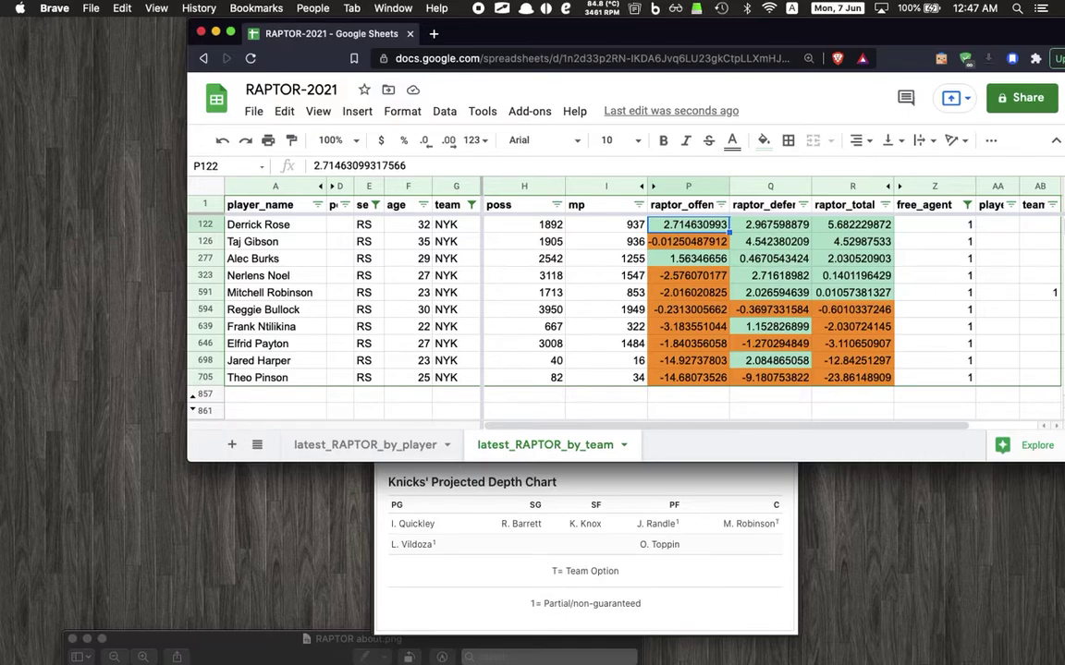
key("Left")
key("Right")
key("Right")
key("Right")
key("Right")
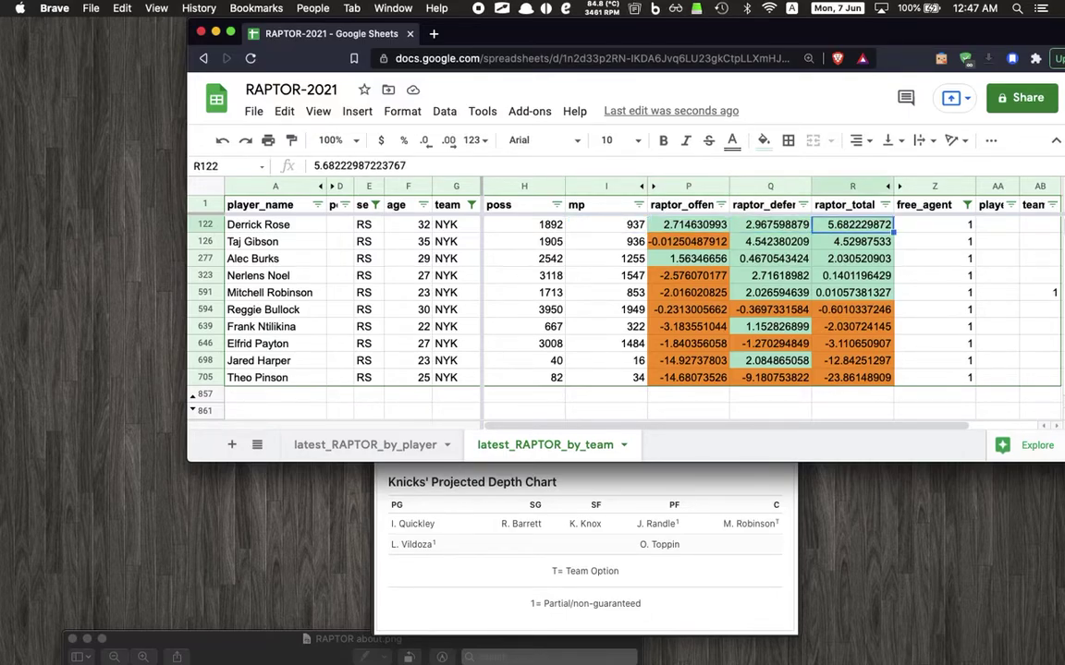
key("Left")
key("Left")
key("Left")
key("Left")
key("Left")
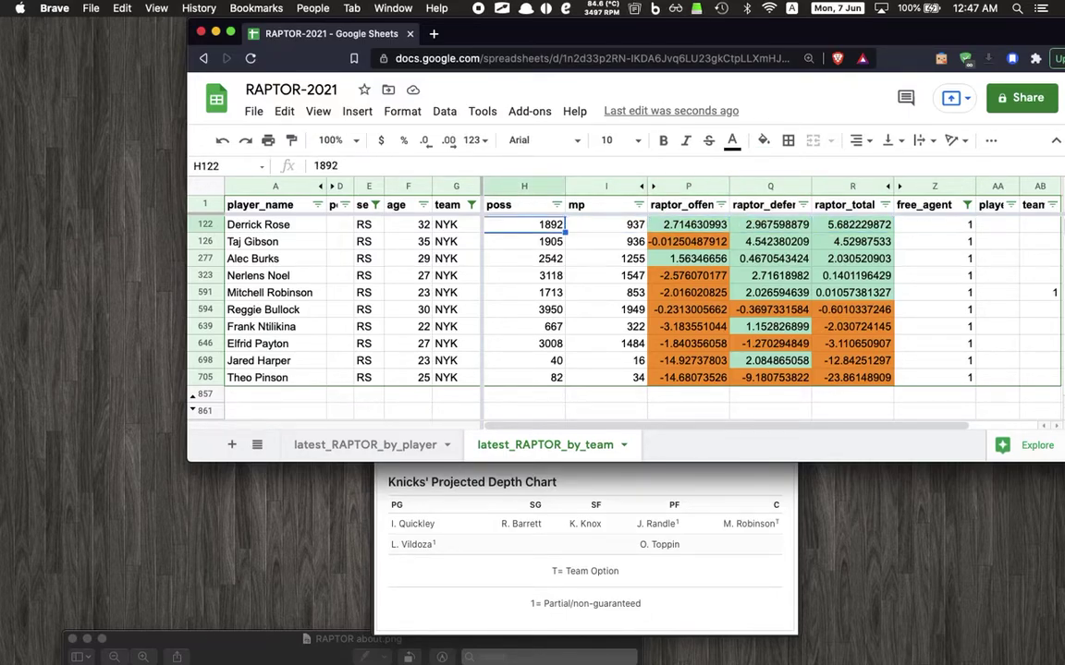
key("Right")
key("Right")
key("Right")
key("Right")
key("Right")
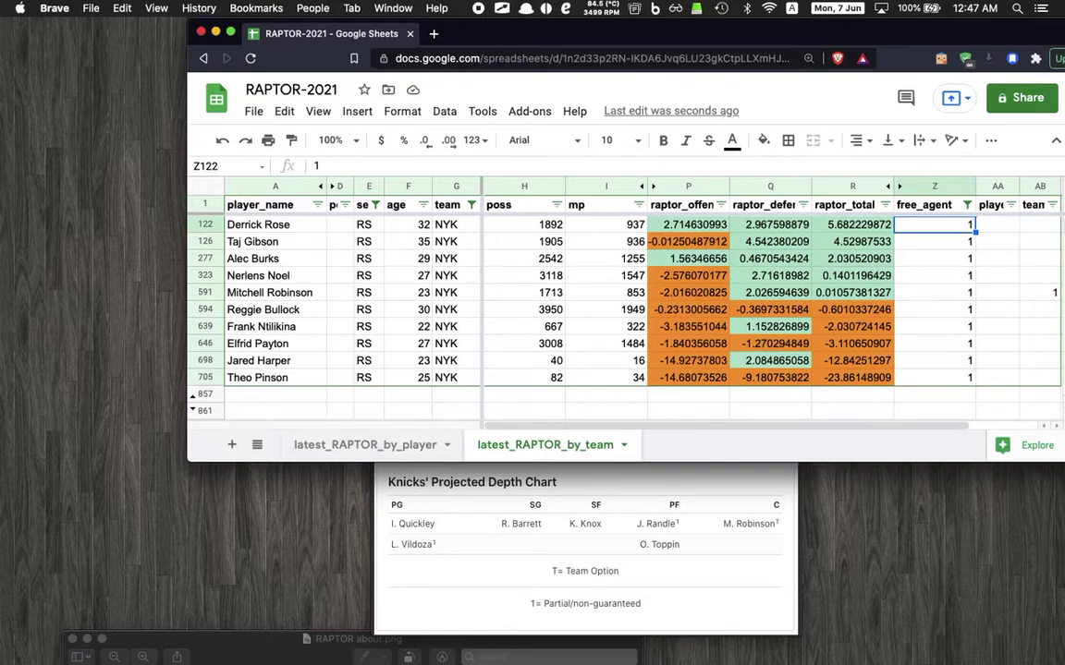
key("Right")
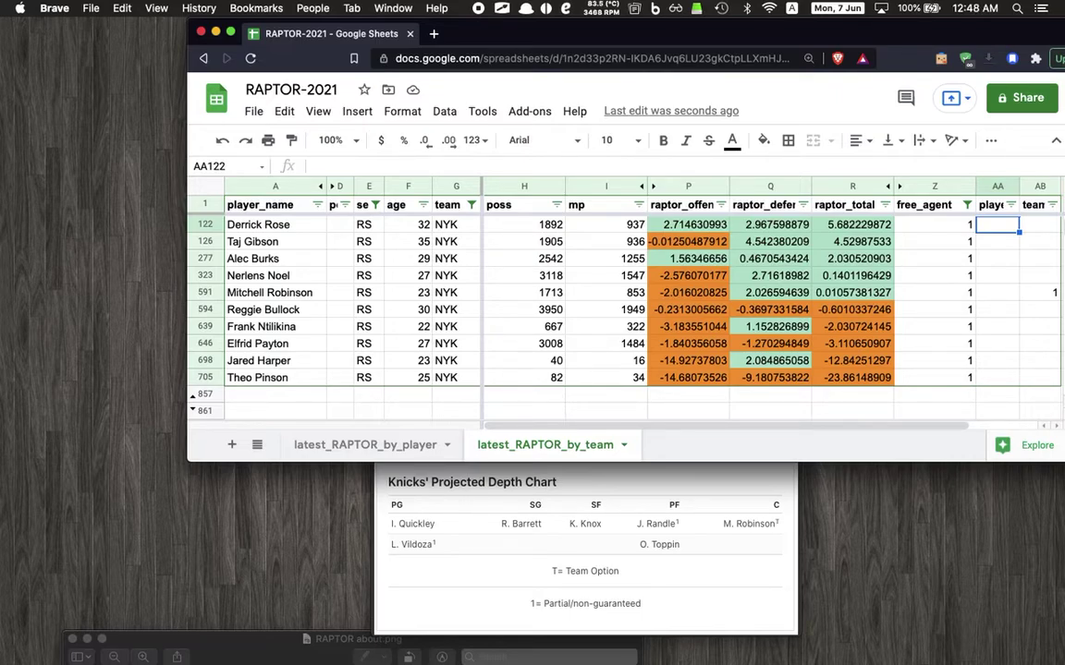
left_click(997, 241)
left_click(997, 225)
left_click(997, 241)
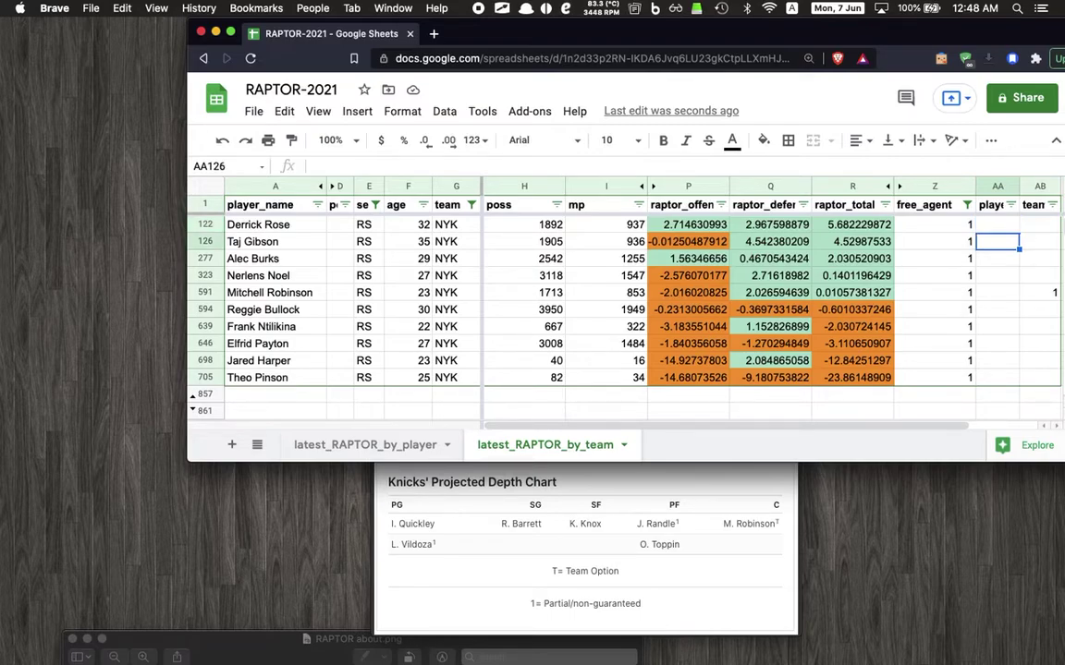
left_click(935, 241)
left_click(852, 225)
left_click(852, 242)
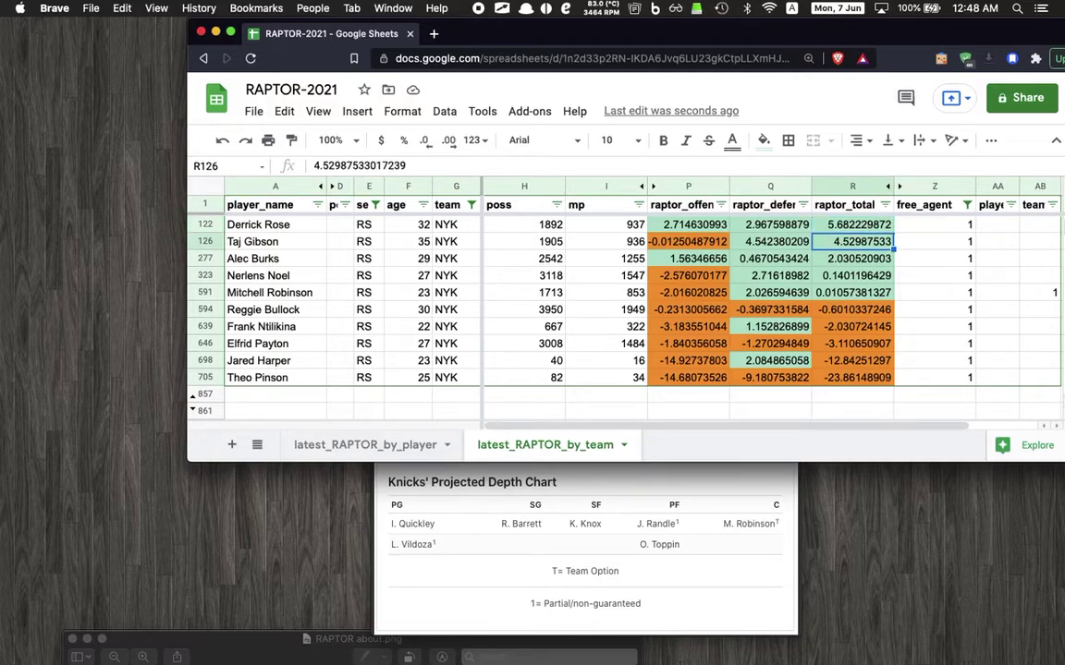
key("Left")
key("Left")
key("Left")
key("Left")
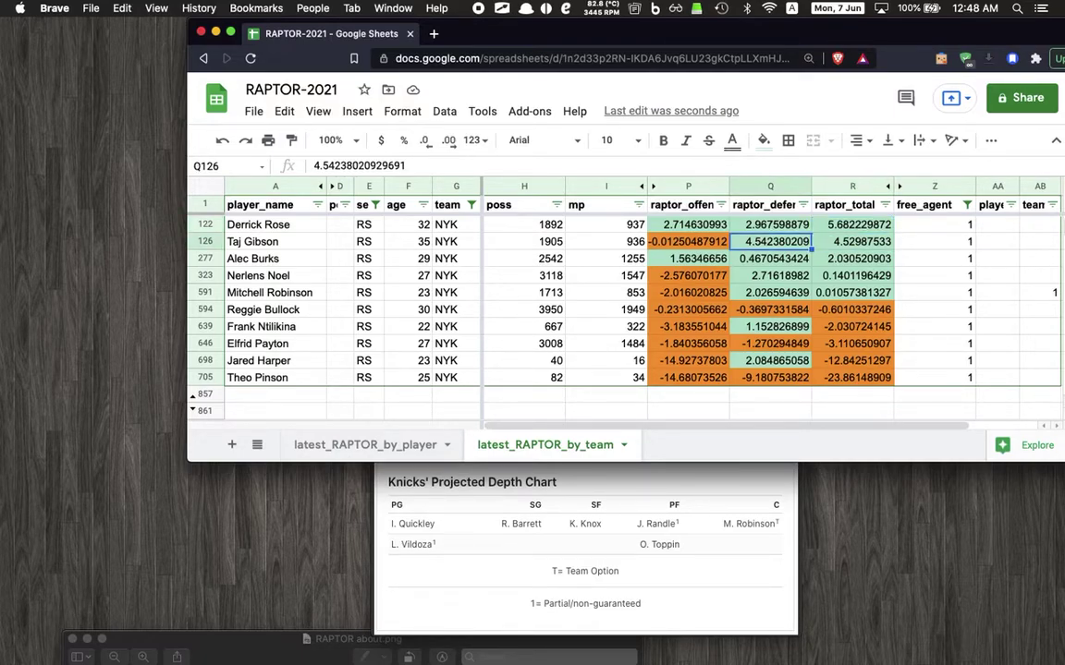
key("Left")
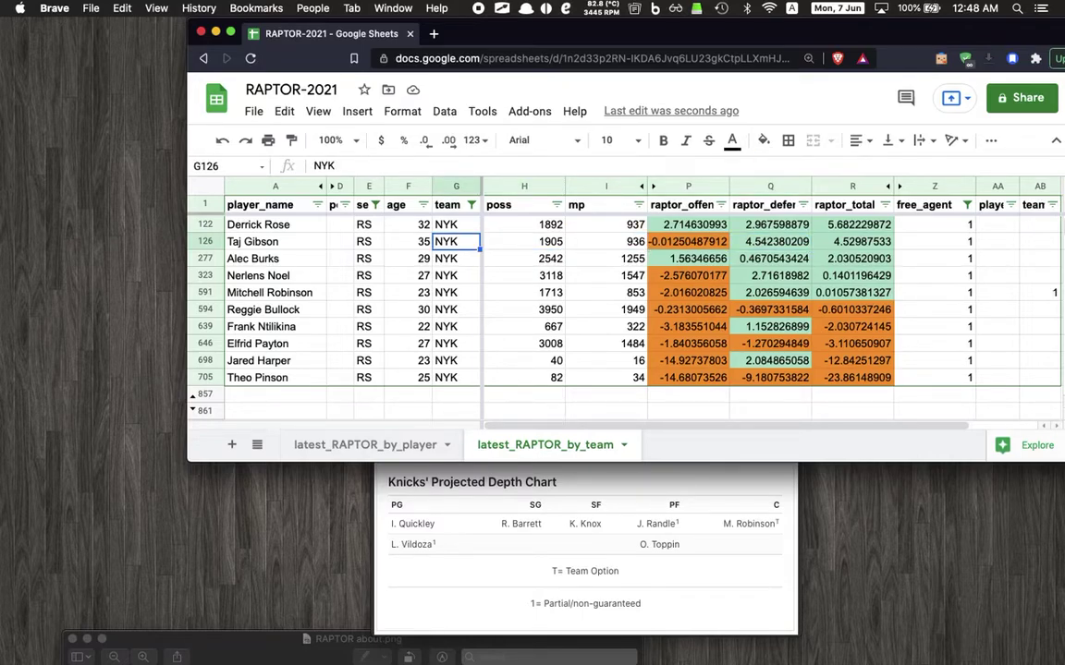
key("Left")
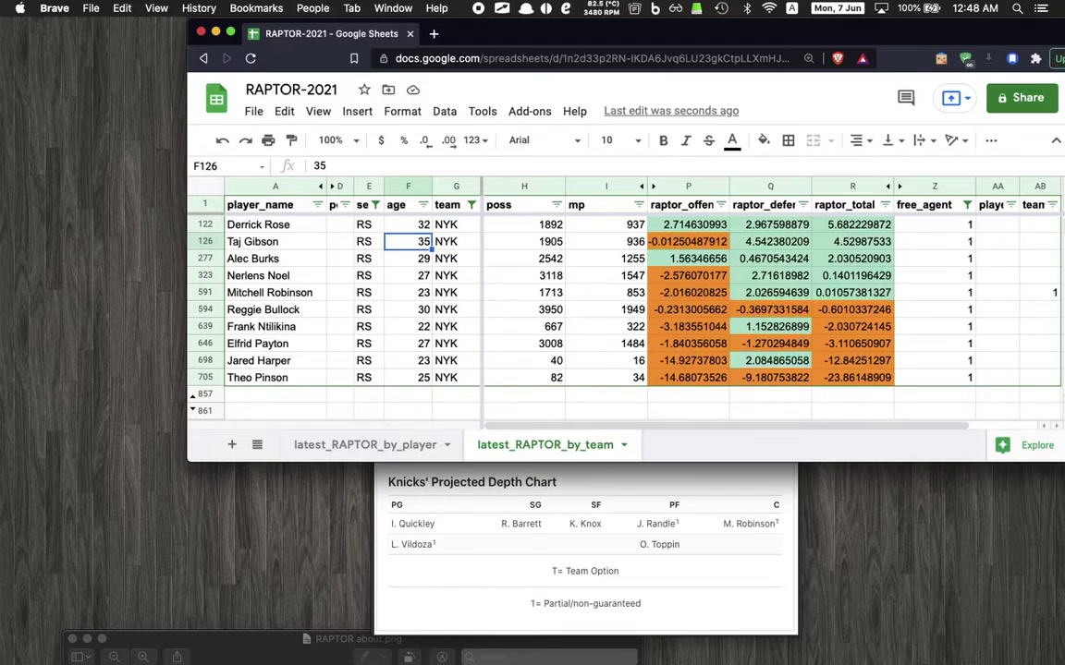
key("Right")
key("Right")
key("Right")
key("Right")
key("Right")
key("Right")
key("Right")
key("Right")
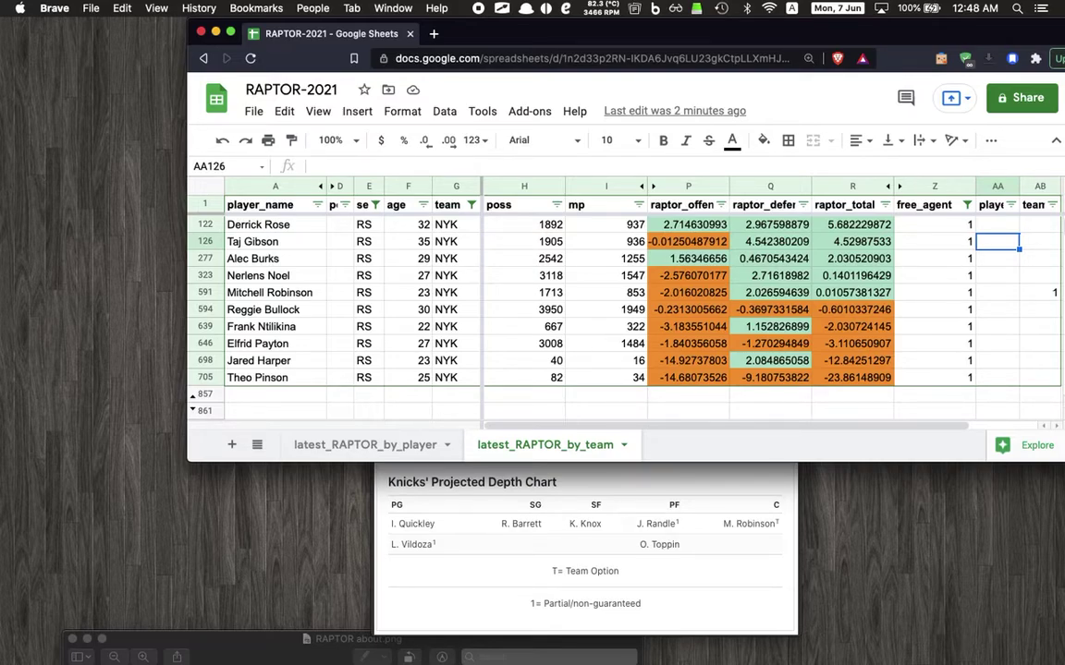
left_click(933, 242)
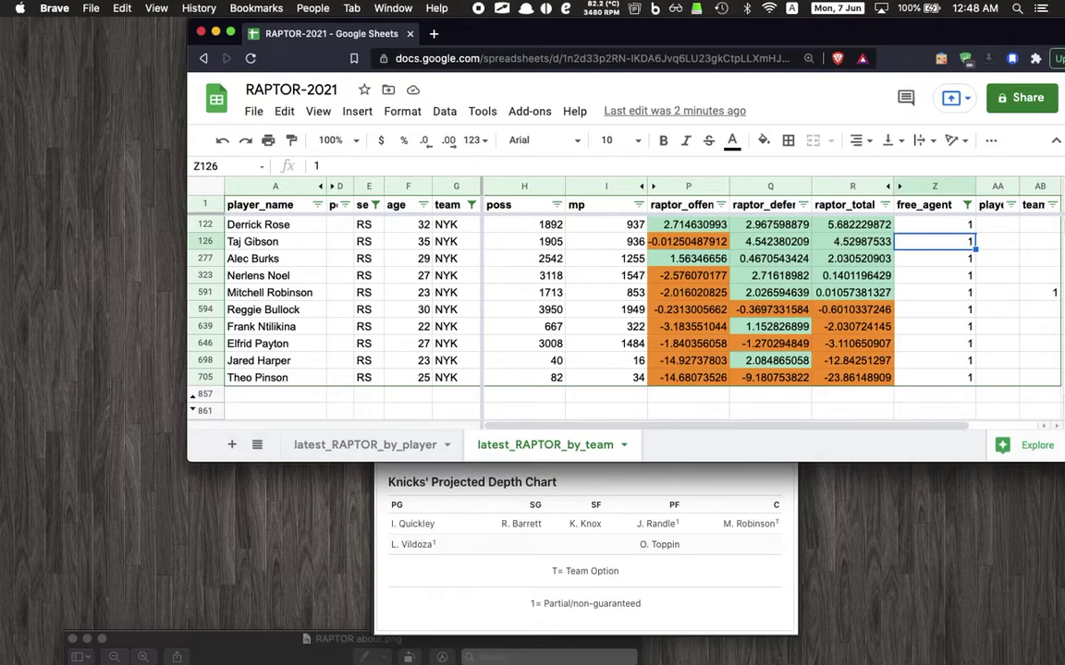
key("Left")
key("Left")
key("Left")
key("Left")
key("Left")
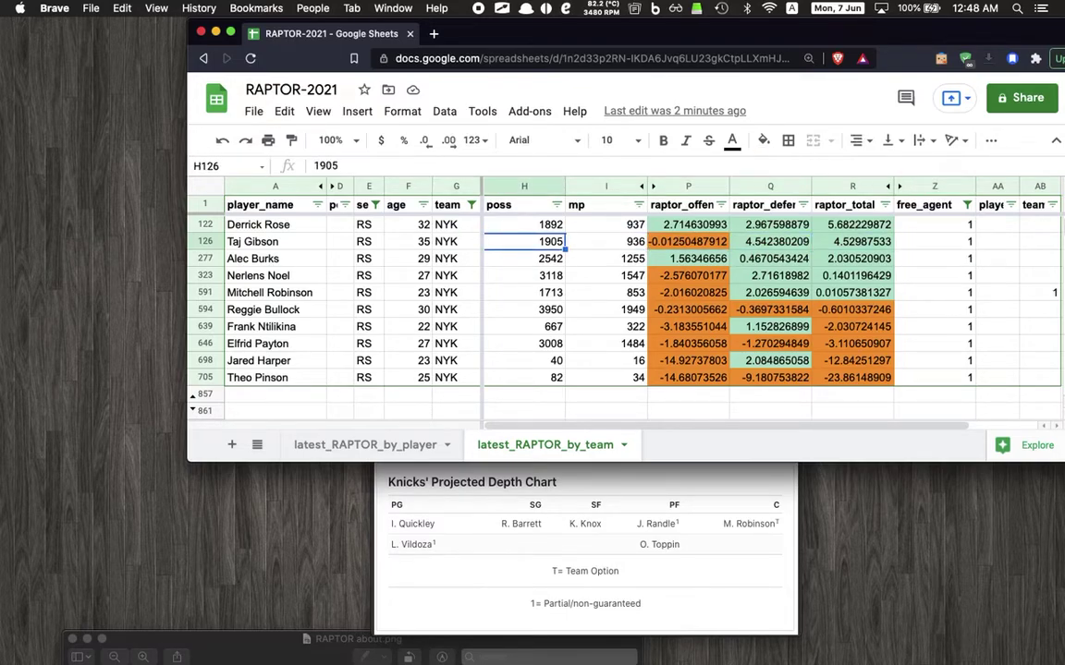
key("Right")
key("Right")
key("Right")
key("Right")
key("Right")
key("Left")
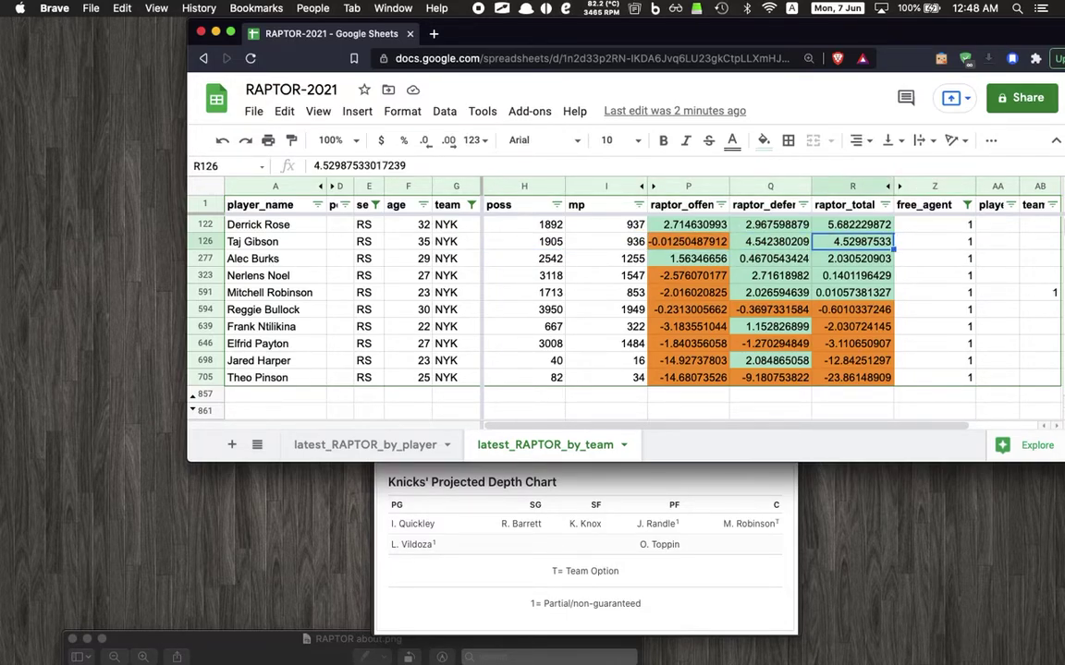
left_click(852, 259)
key("Up")
key("Down")
key("Left")
key("Left")
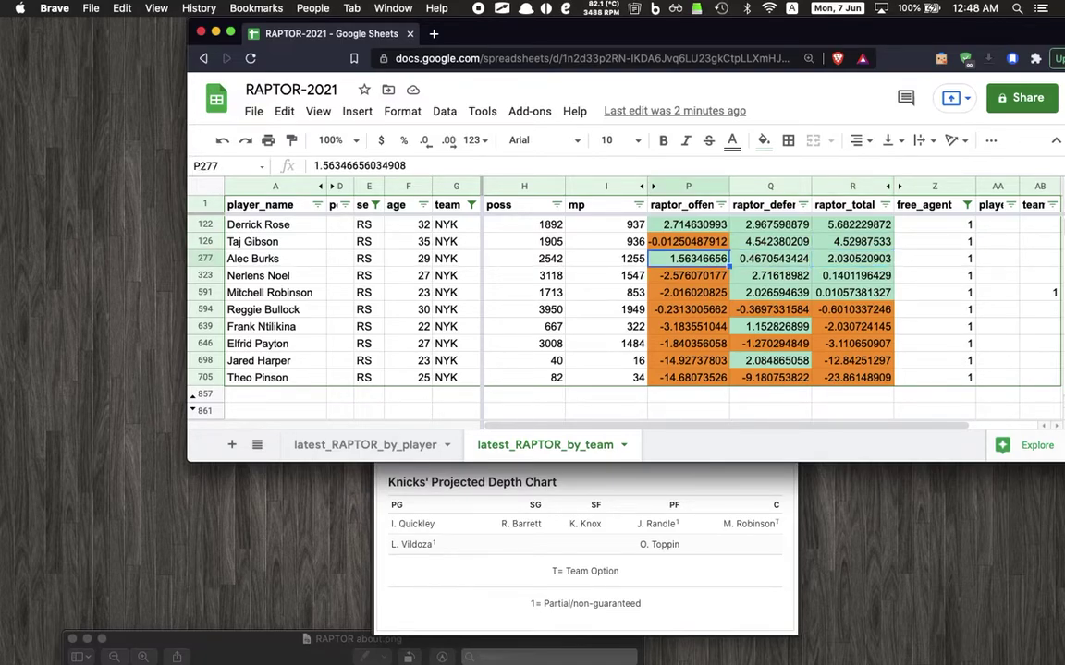
key("Right")
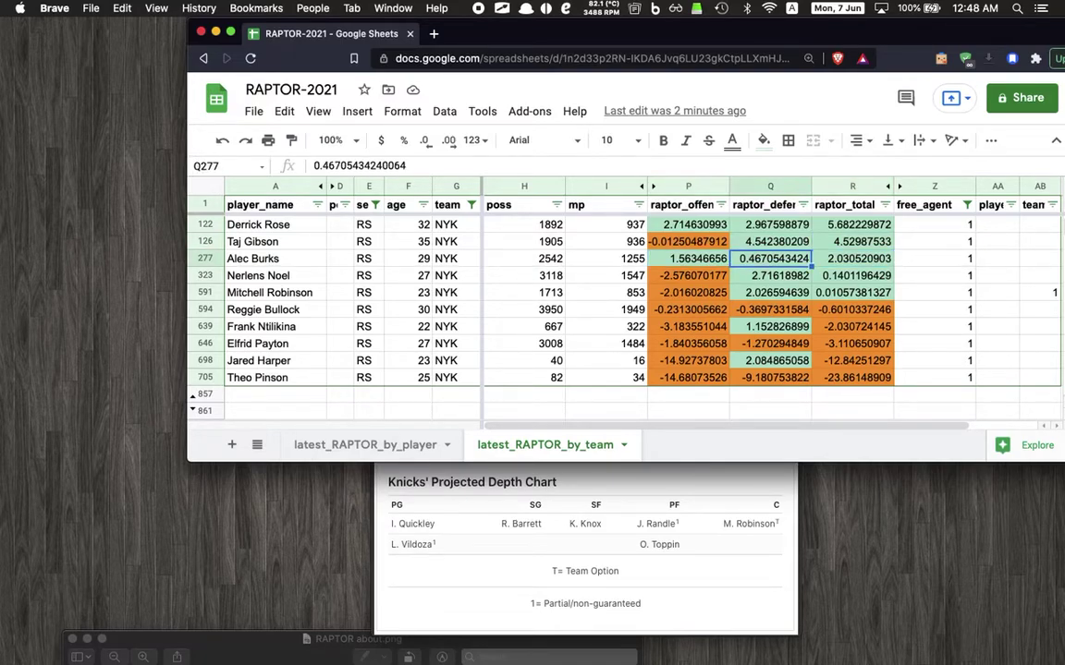
key("Left")
key("Right")
left_click(852, 259)
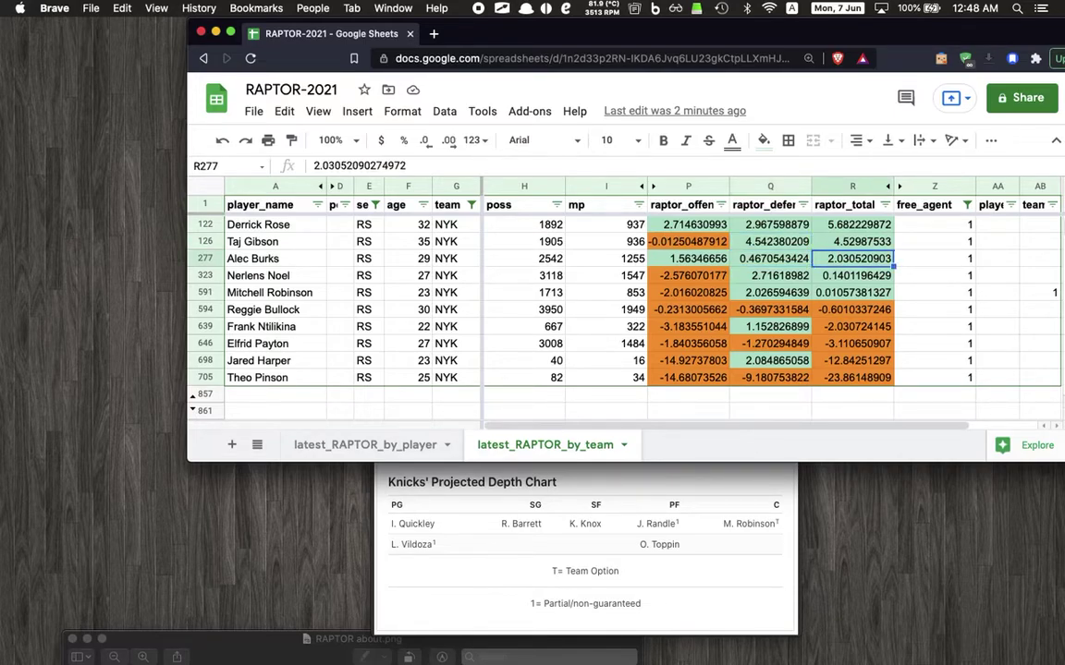
key("Right")
key("Right")
key("Left")
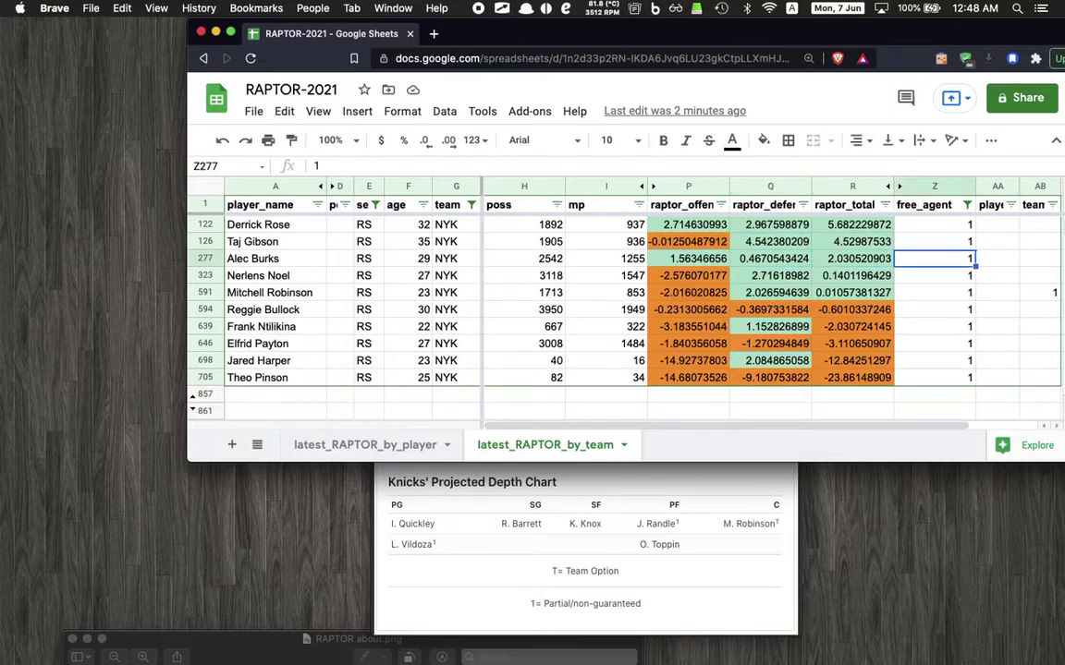
key("Left")
key("Left")
key("Left")
key("Left")
key("Right")
key("Right")
key("Right")
key("Right")
key("Right")
key("Left")
key("Left")
key("Left")
key("Left")
key("Left")
key("Left")
key("Right")
key("Right")
key("Right")
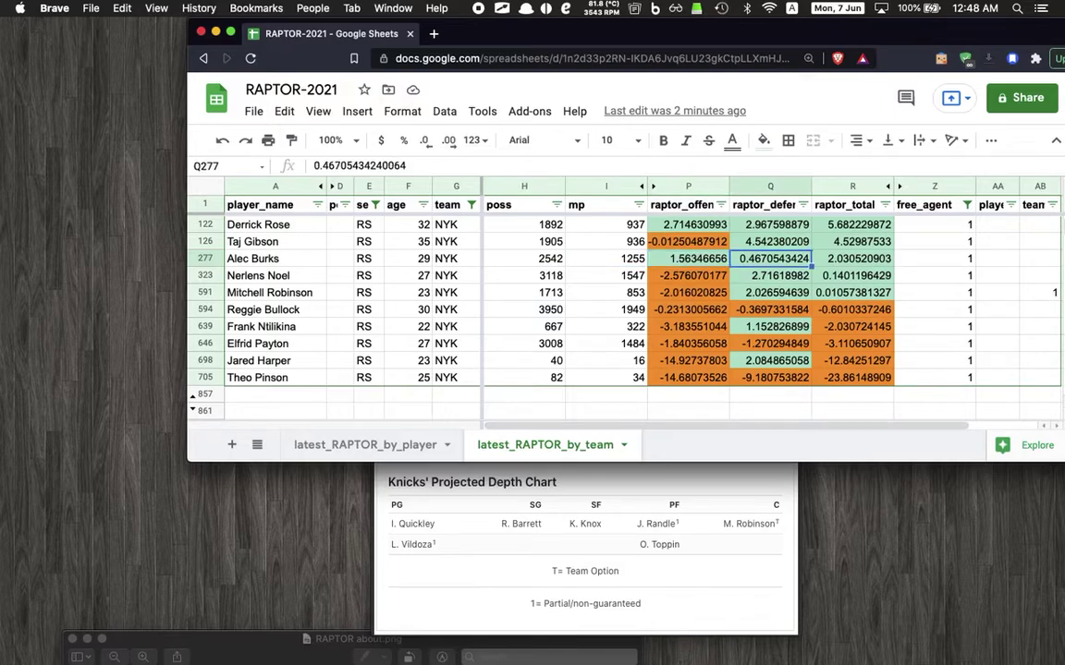
key("Right")
key("Right")
key("Right")
key("Left")
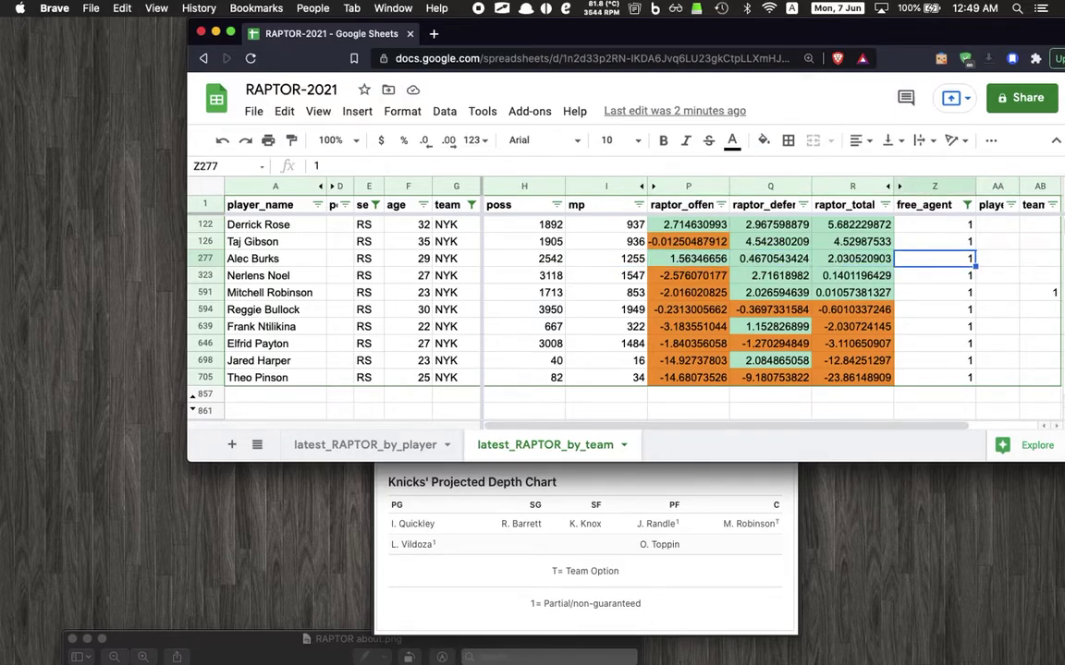
key("Down")
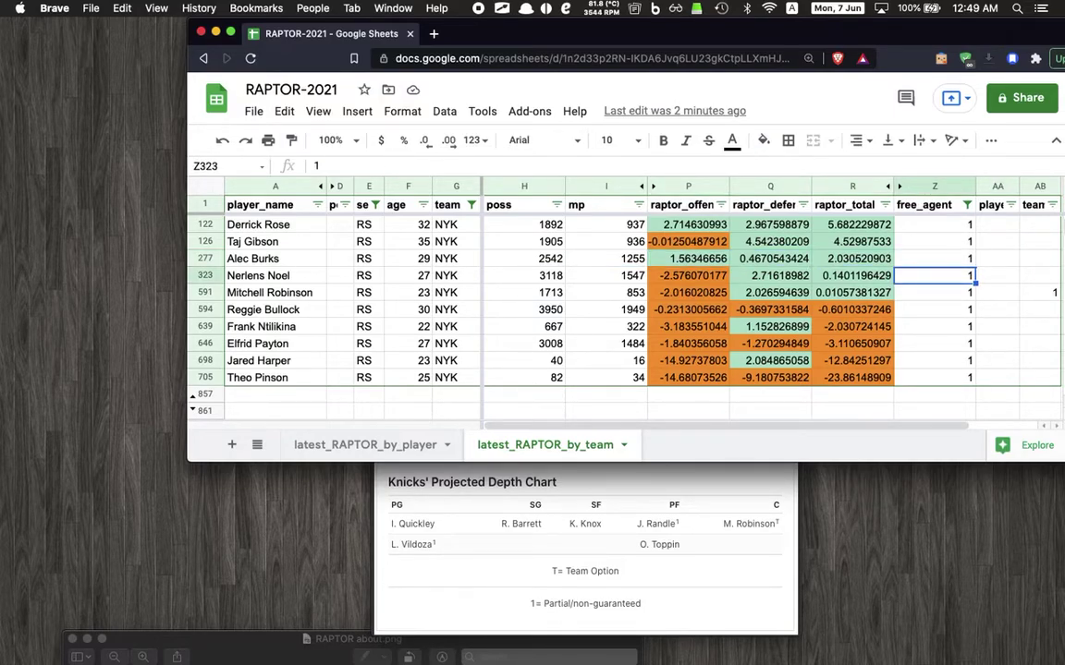
key("Left")
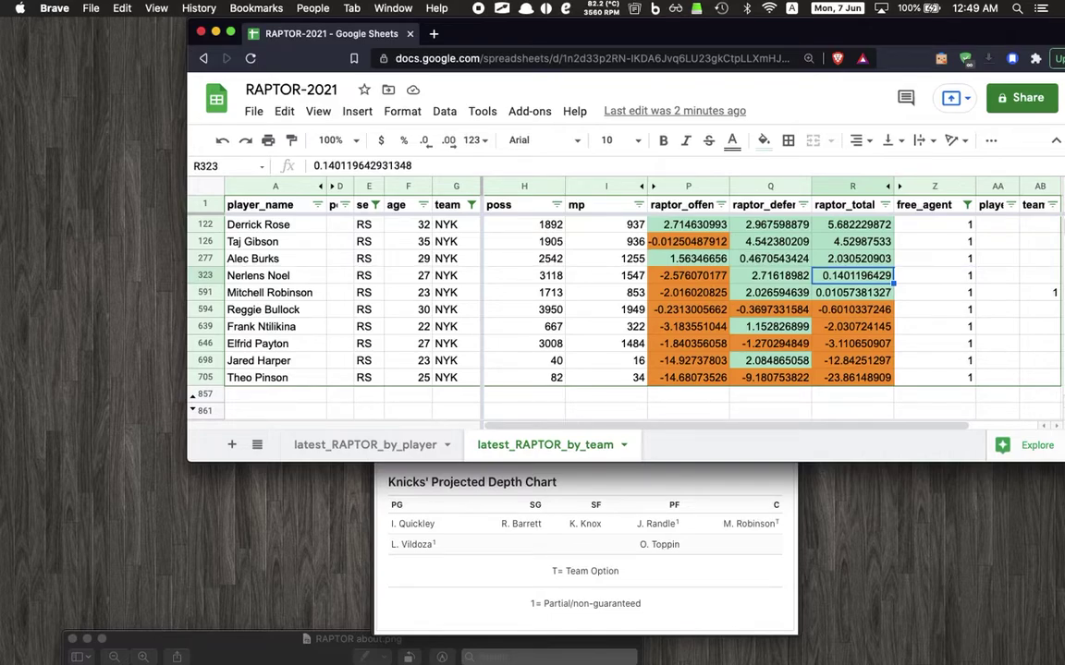
key("Left")
key("Up")
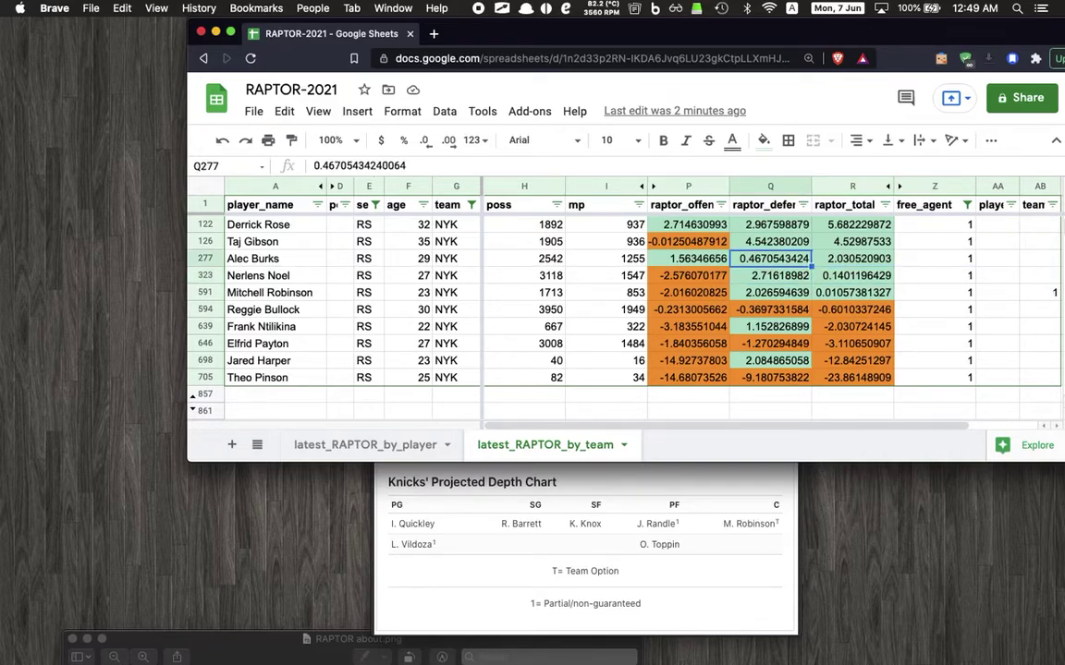
key("Down")
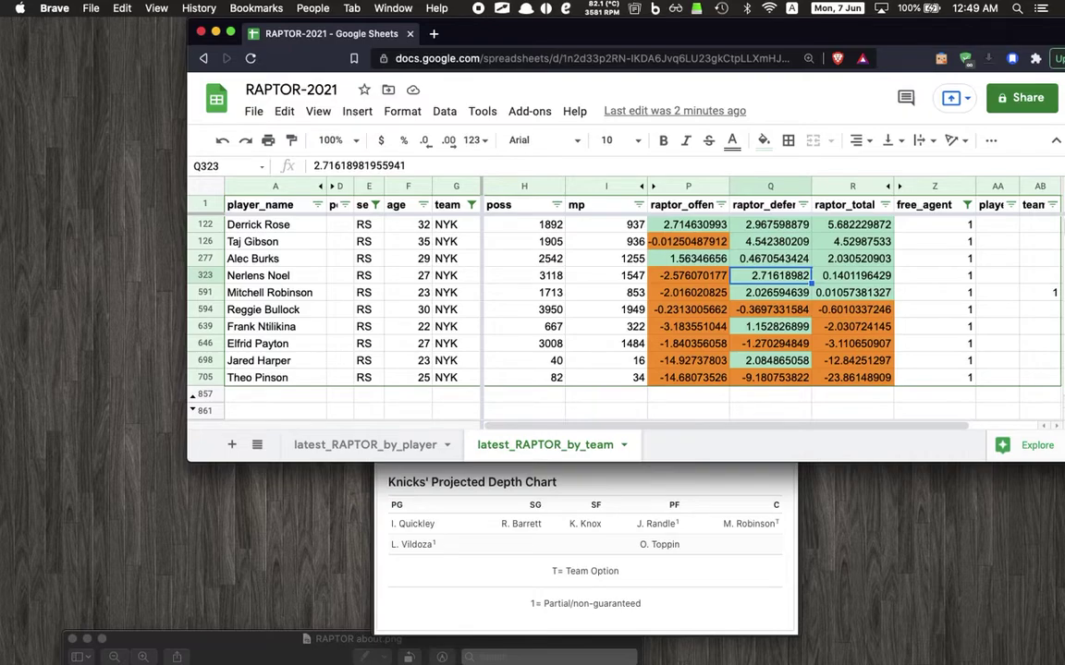
key("Right")
key("Left")
key("Right")
key("Right")
key("Right")
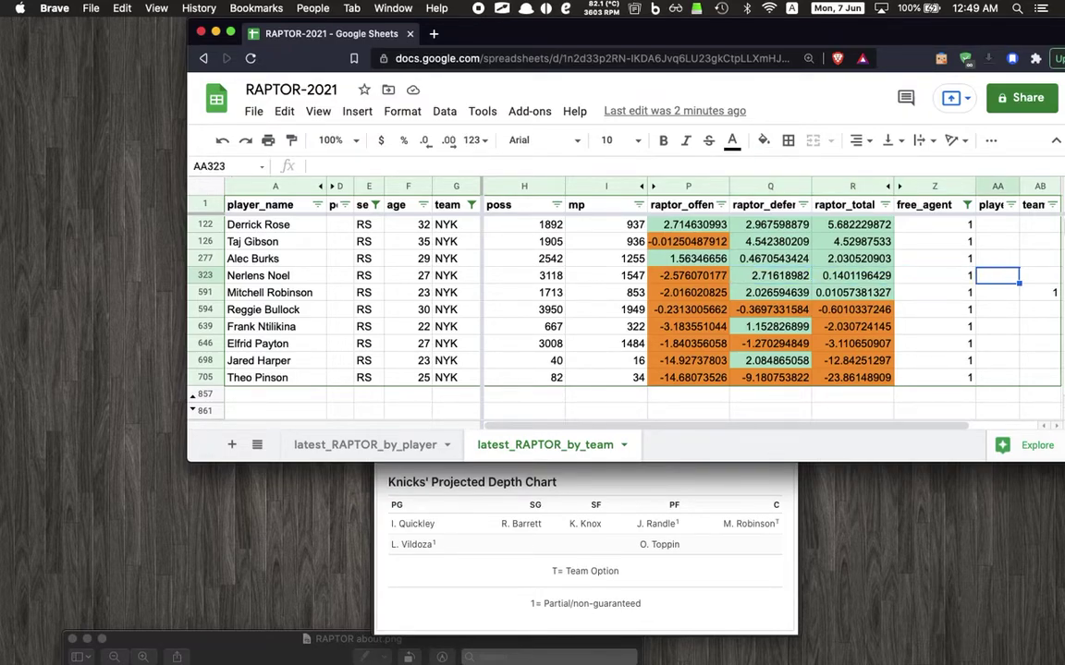
key("Up")
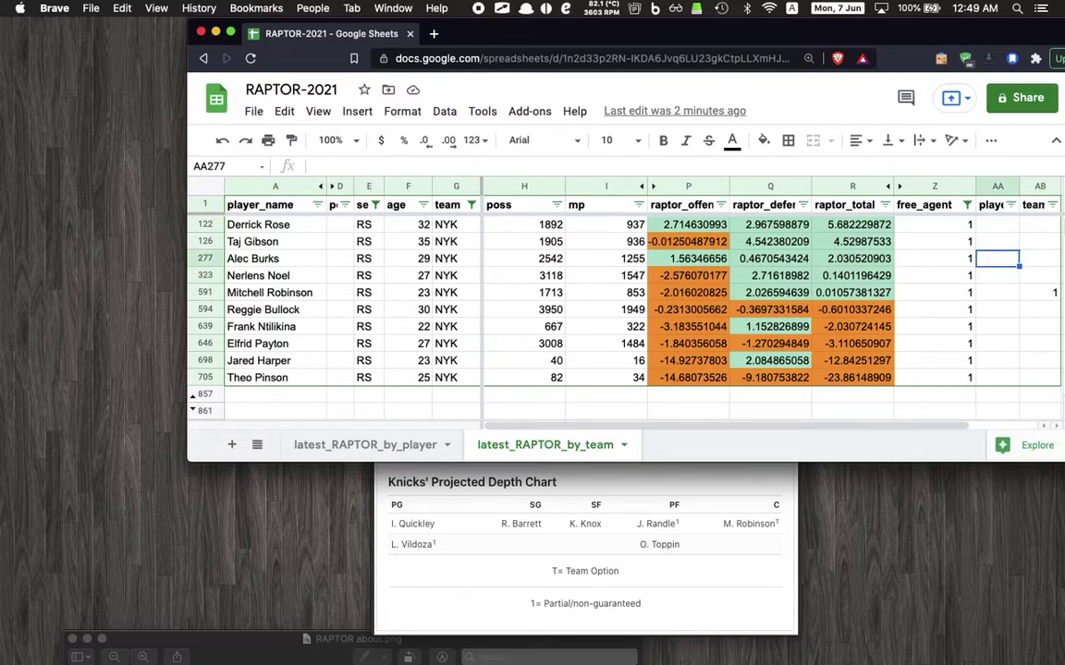
key("Down")
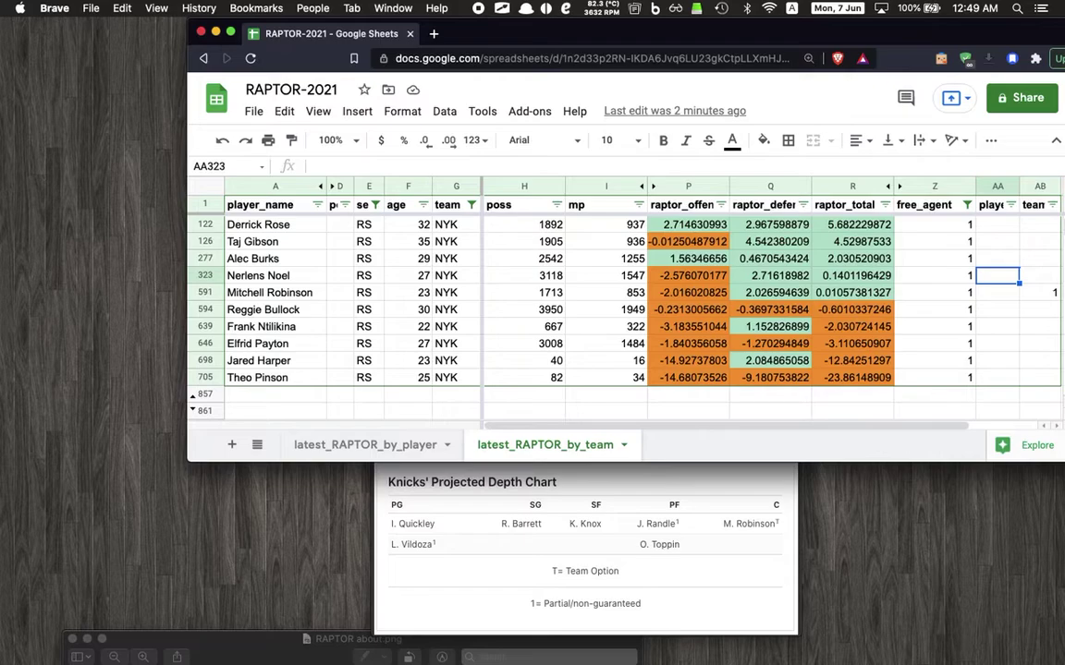
key("Up")
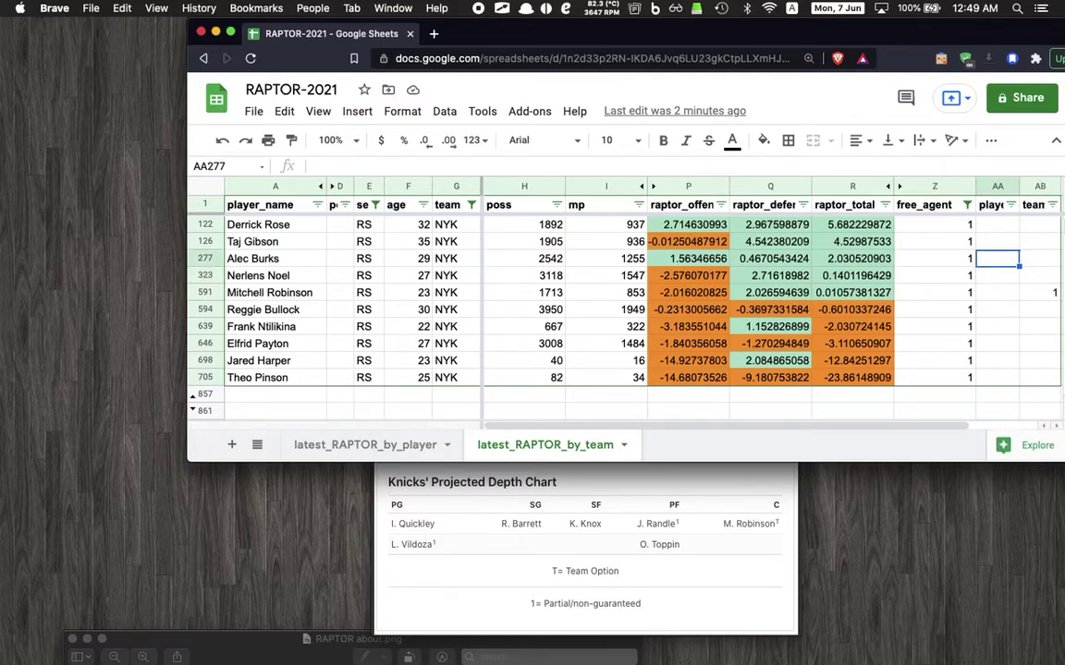
key("Right")
key("Left")
key("Left")
key("Left")
key("Left")
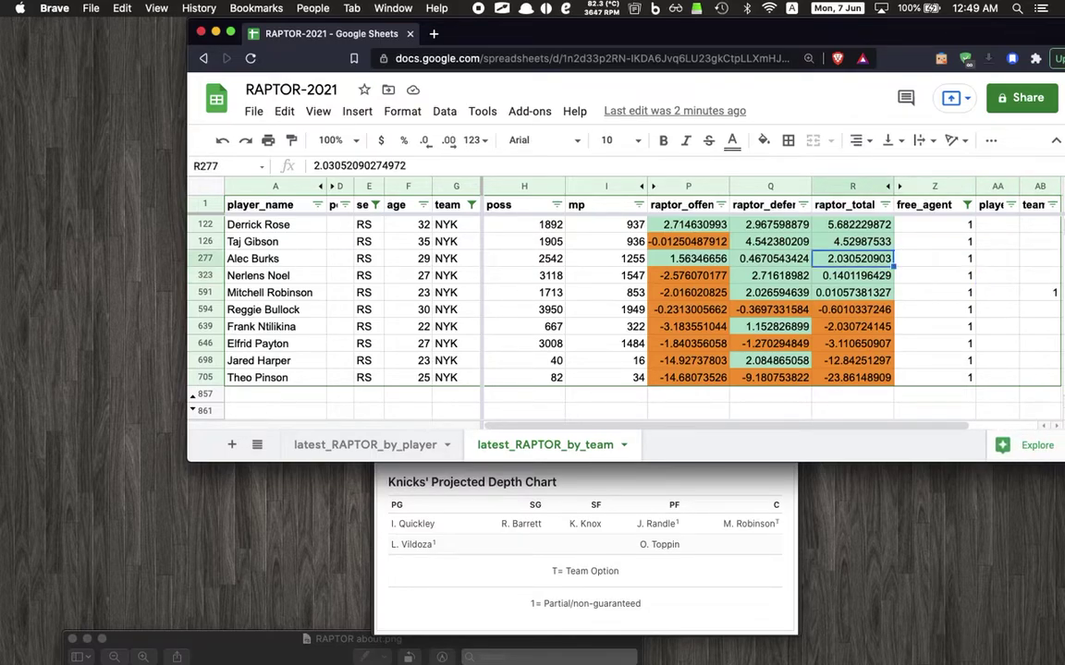
key("Down")
key("Left")
key("Left")
key("Left")
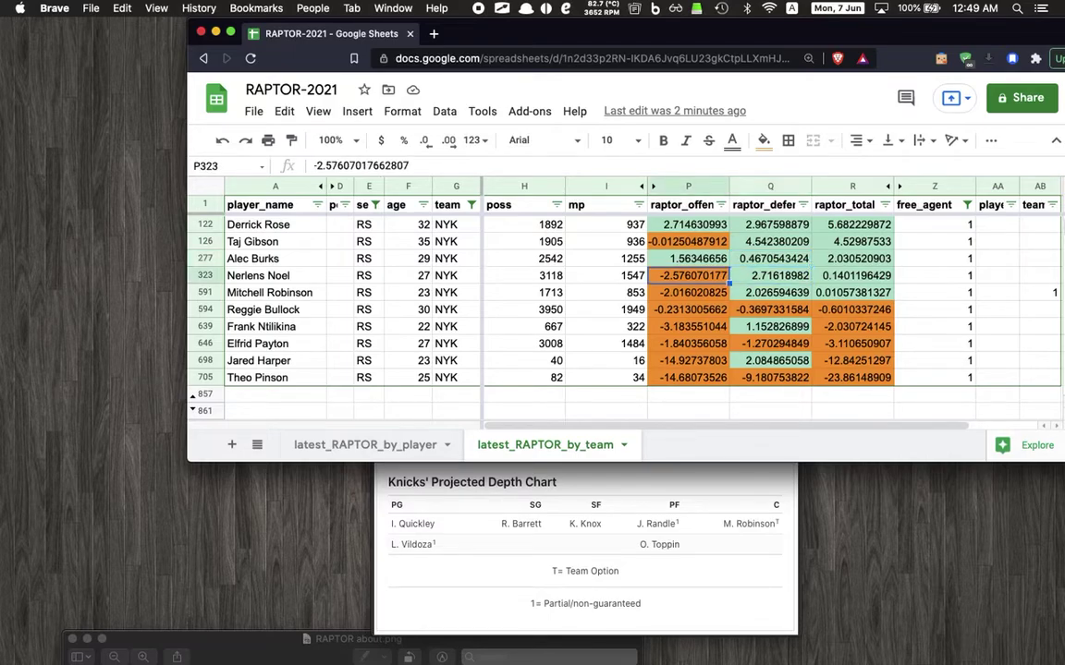
key("Right")
key("Up")
key("Down")
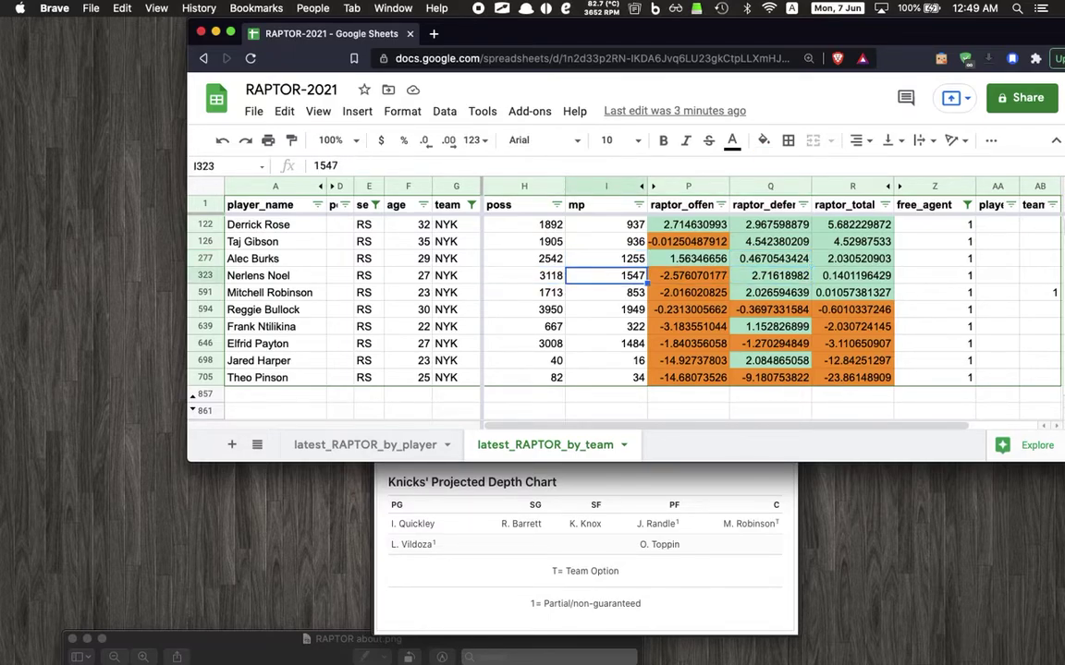
key("Up")
key("Right")
key("Right")
key("Right")
key("Right")
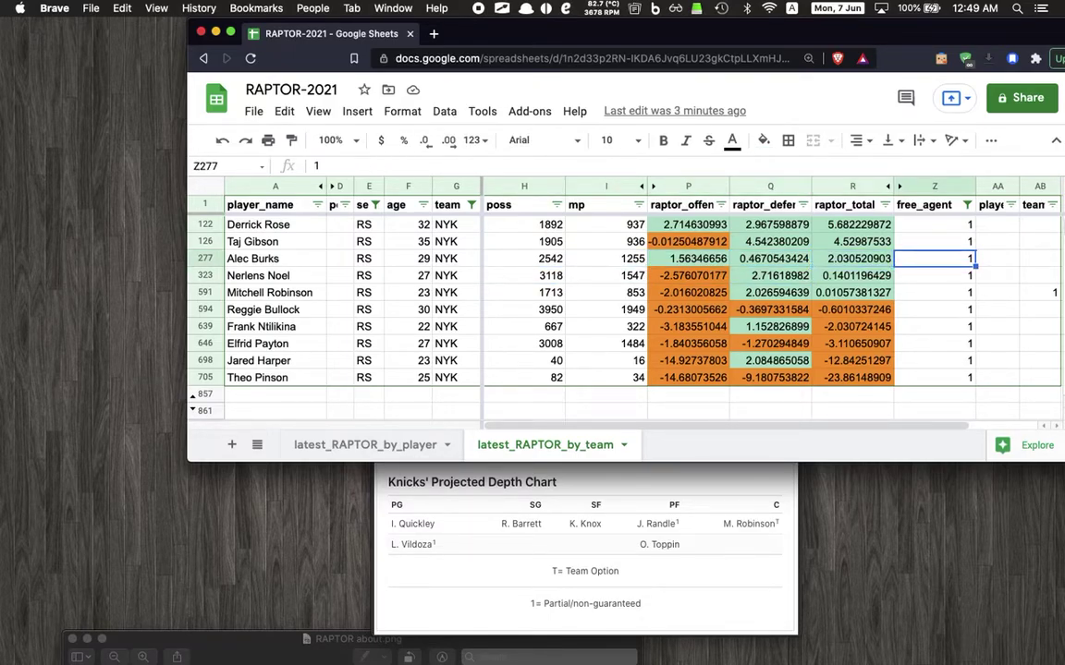
key("Right")
key("Left")
key("Right")
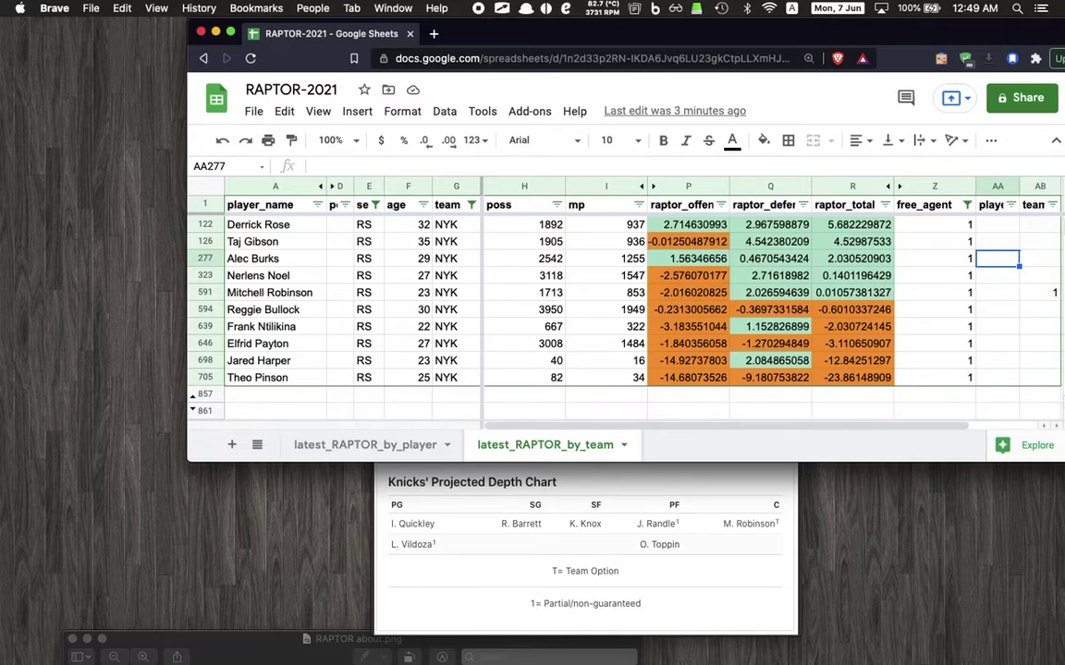
key("Down")
key("Left")
key("Left")
key("Left")
key("Left")
key("Left")
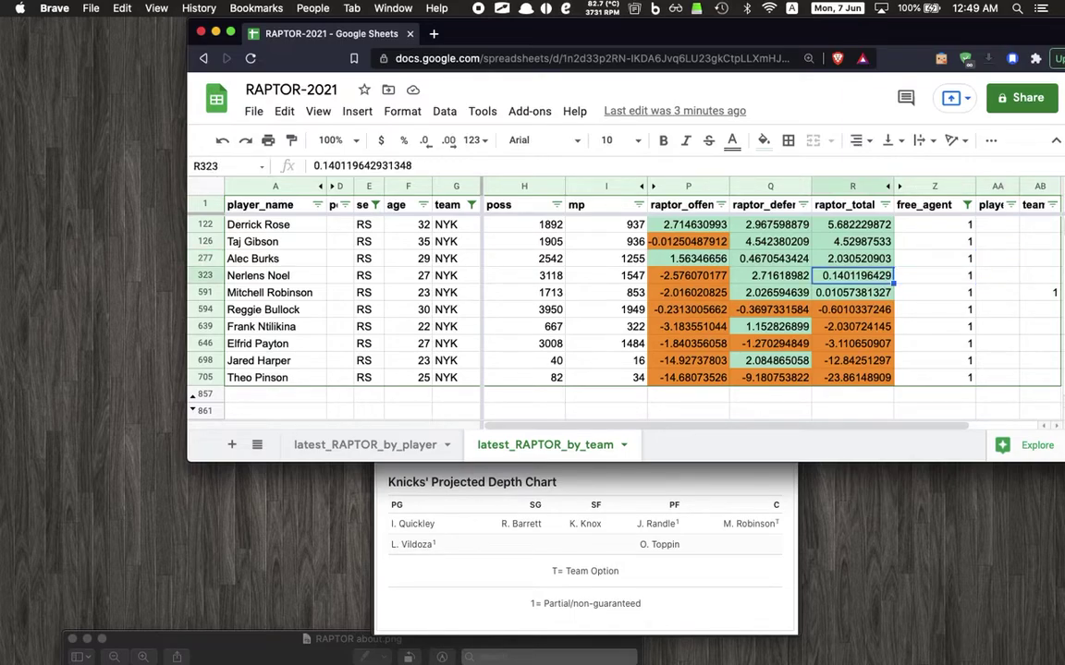
key("Right")
key("Right")
key("Right")
key("Right")
key("Left")
key("Down")
key("Left")
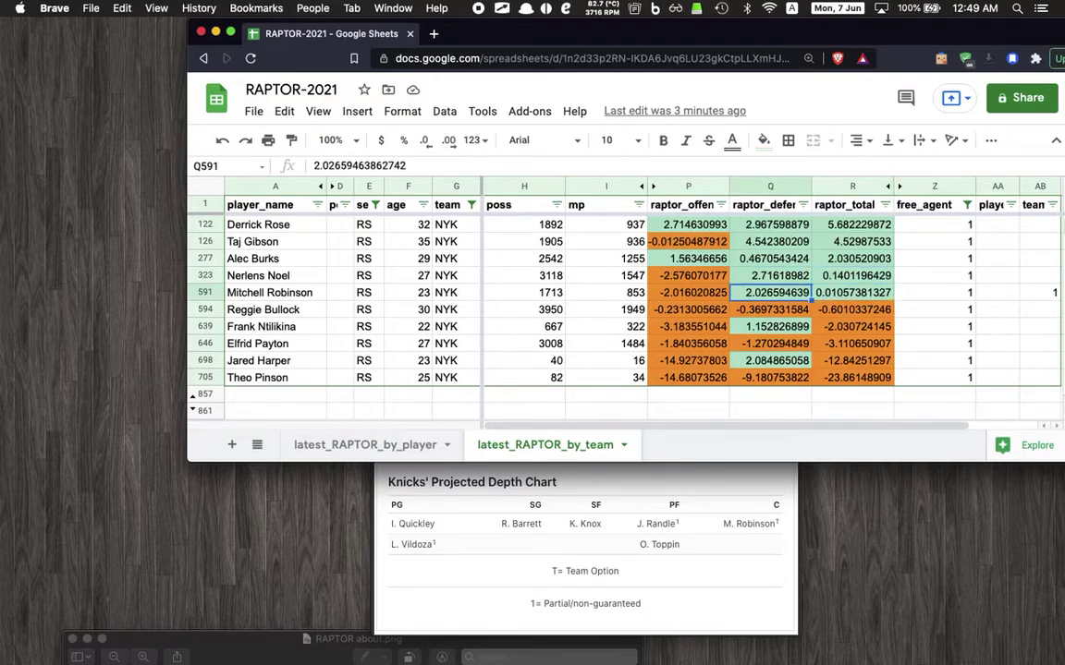
key("Right")
key("Right")
key("Left")
key("Left")
key("Left")
key("Left")
key("Left")
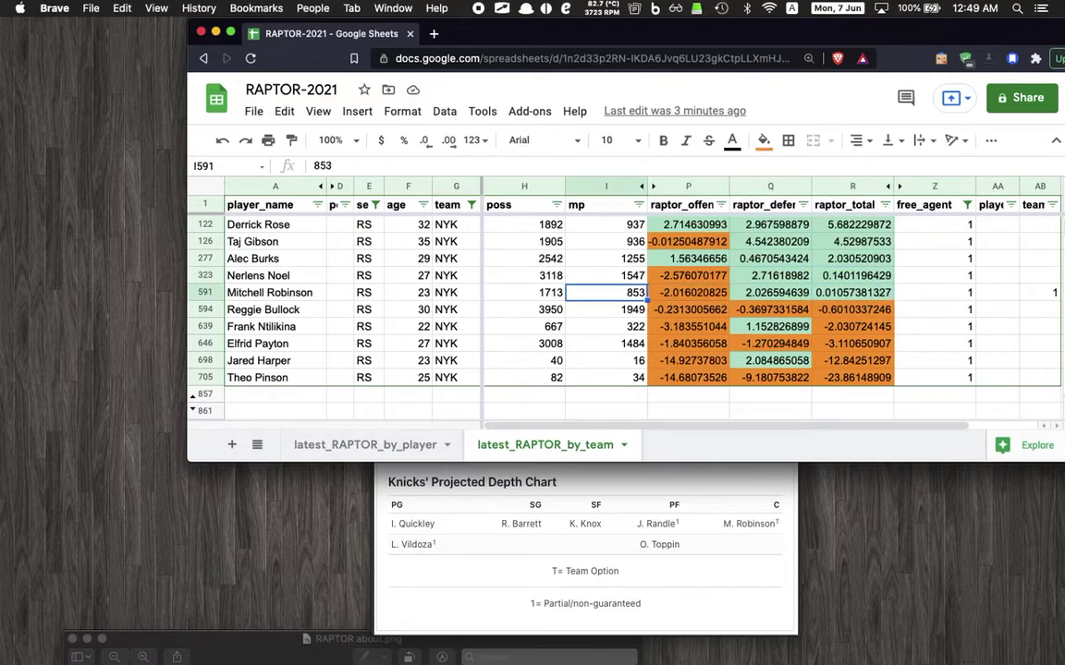
key("Right")
key("Right")
key("Right")
key("Right")
key("Right")
key("Right")
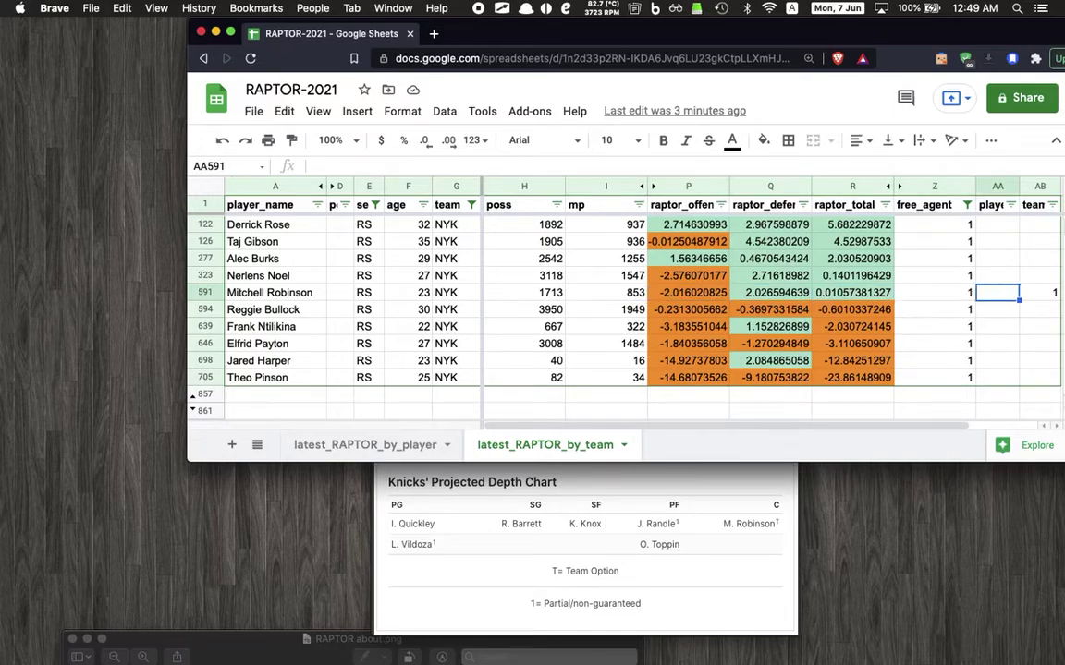
key("Right")
key("Left")
key("Left")
key("Left")
key("Right")
key("Right")
key("Up")
key("Down")
key("Up")
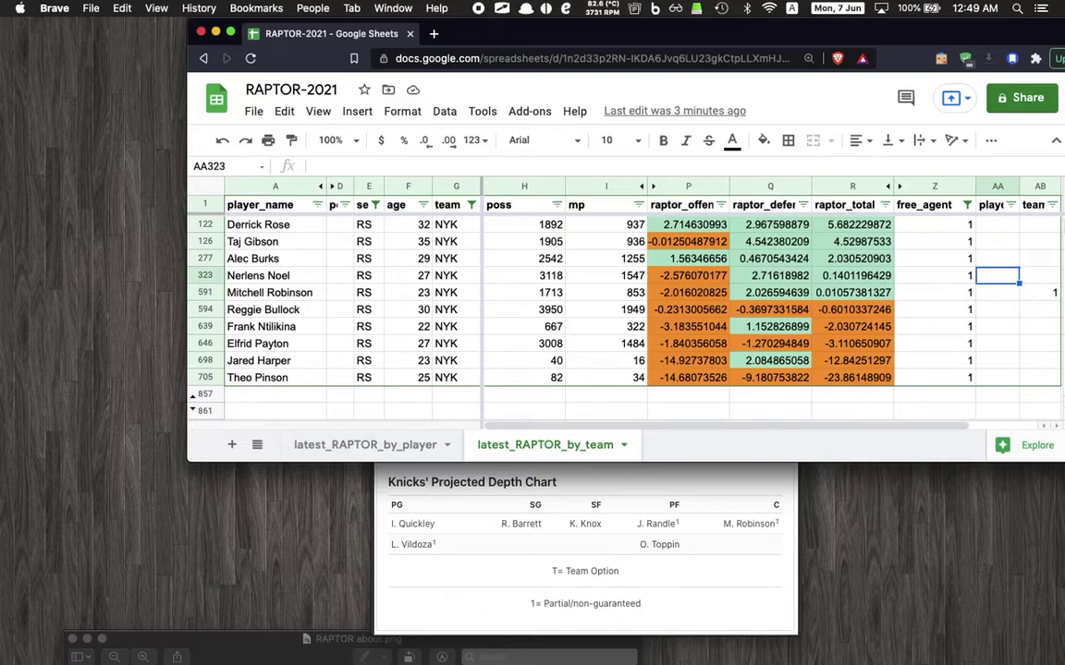
key("Down")
key("Right")
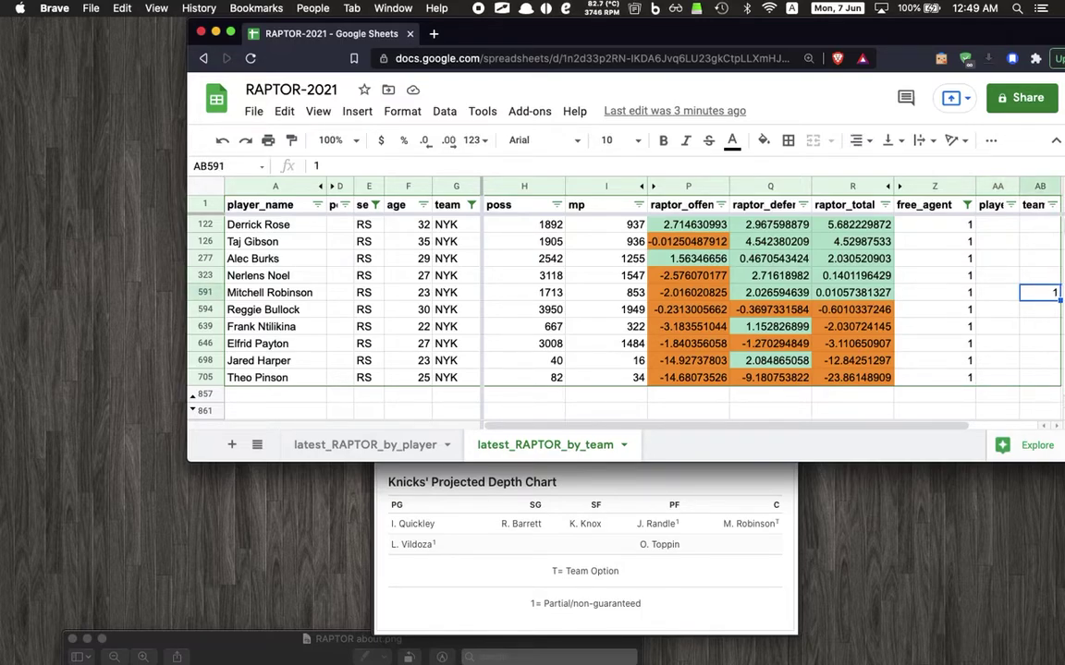
key("Left")
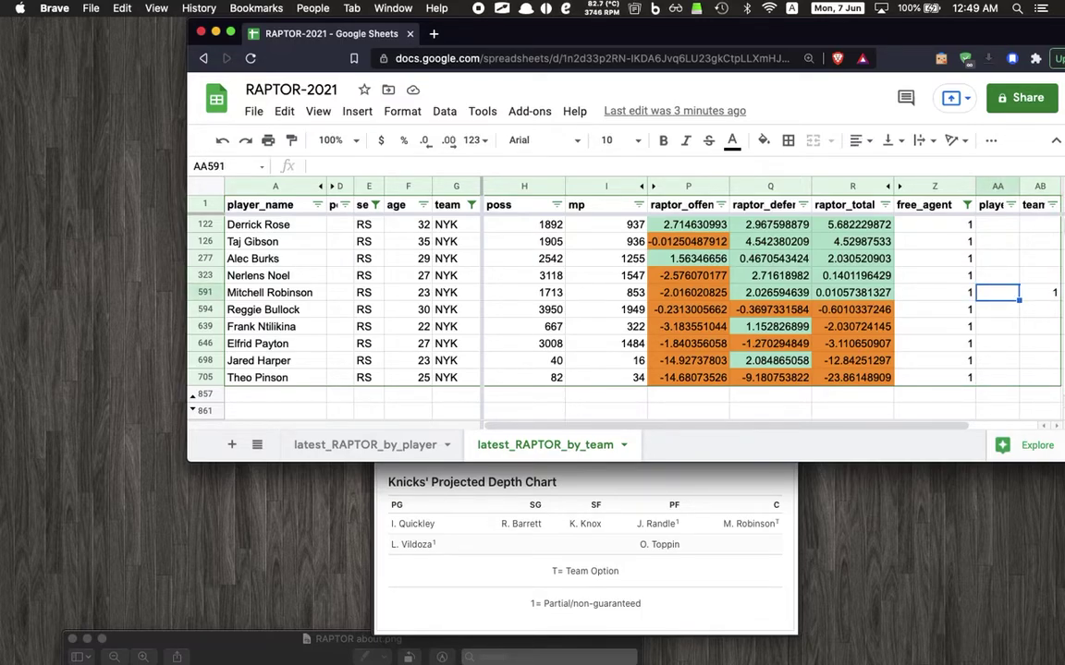
key("Left")
key("Left")
key("Left")
key("Left")
key("Left")
key("Left")
key("Left")
key("Left")
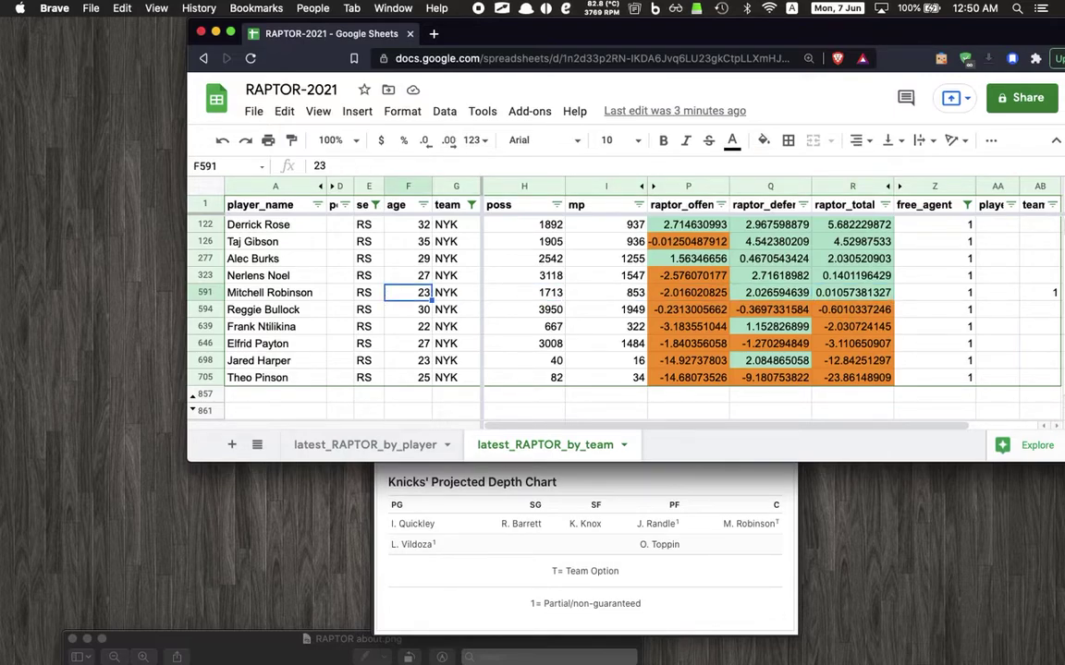
key("Right")
key("Right")
key("Right")
key("Right")
key("Right")
key("Right")
key("Right")
key("Right")
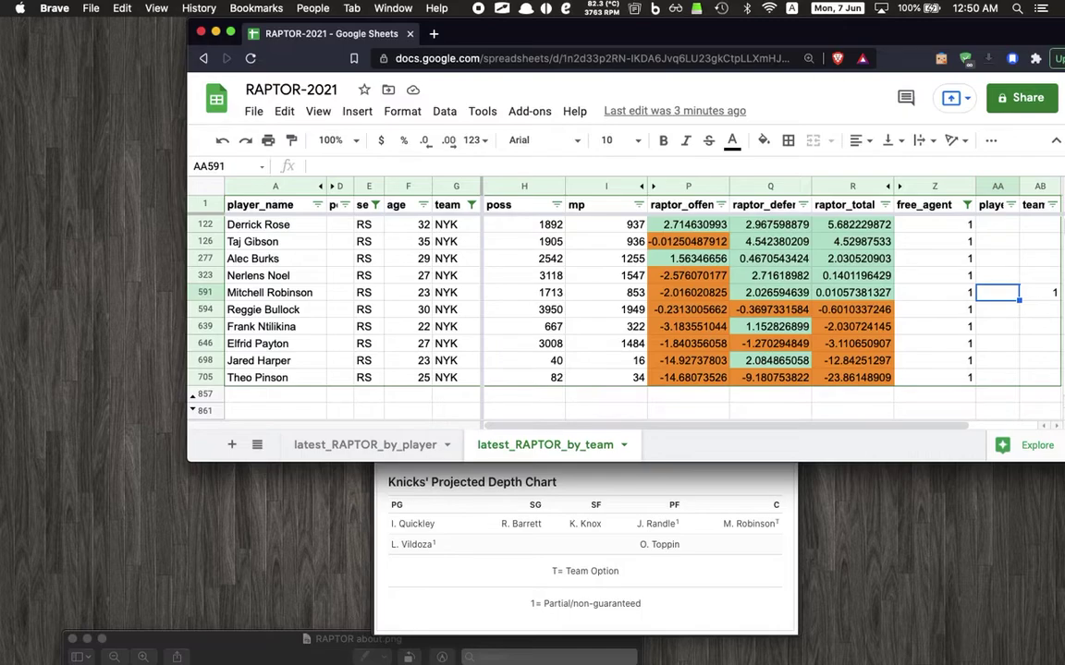
key("Left")
key("Left")
key("Left")
key("Left")
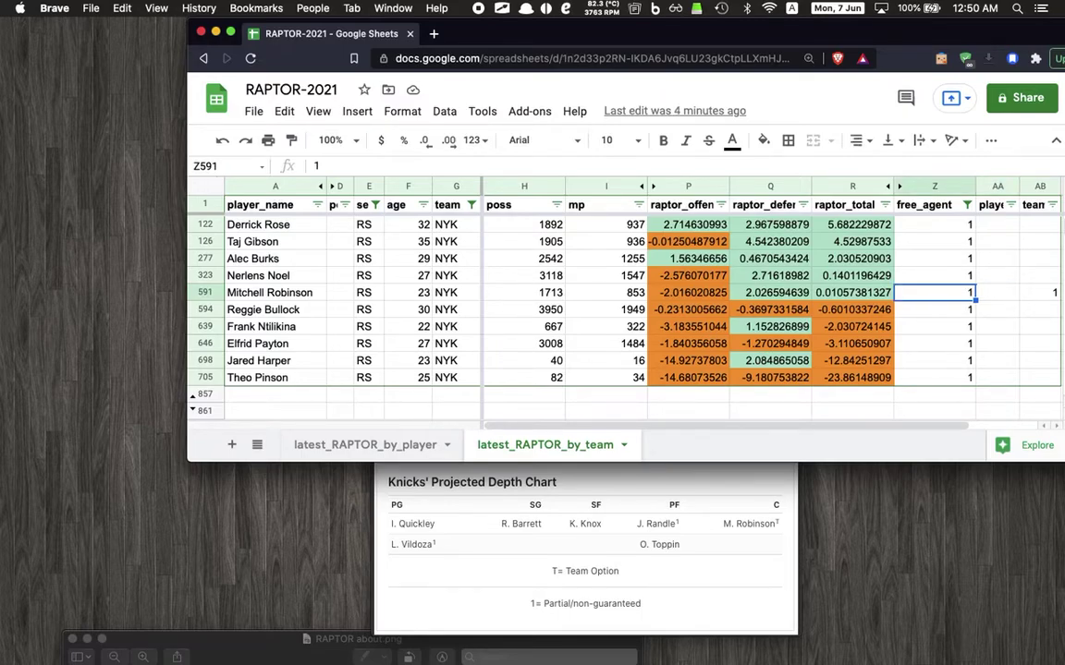
key("Left")
key("Left")
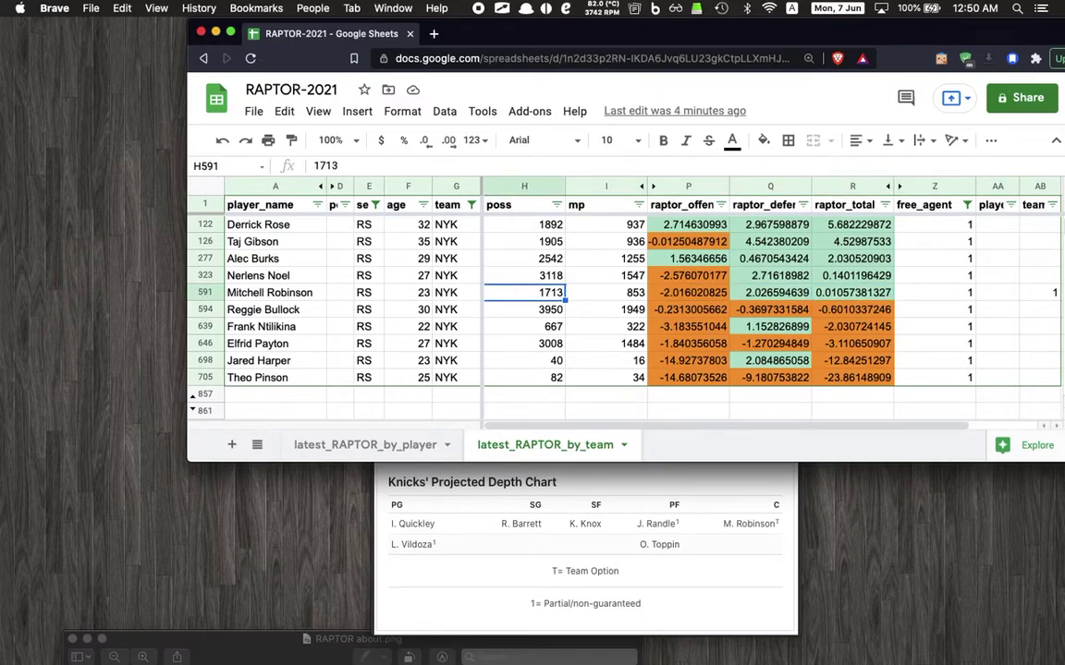
key("Right")
key("Right")
key("Right")
key("Right")
key("Right")
key("Right")
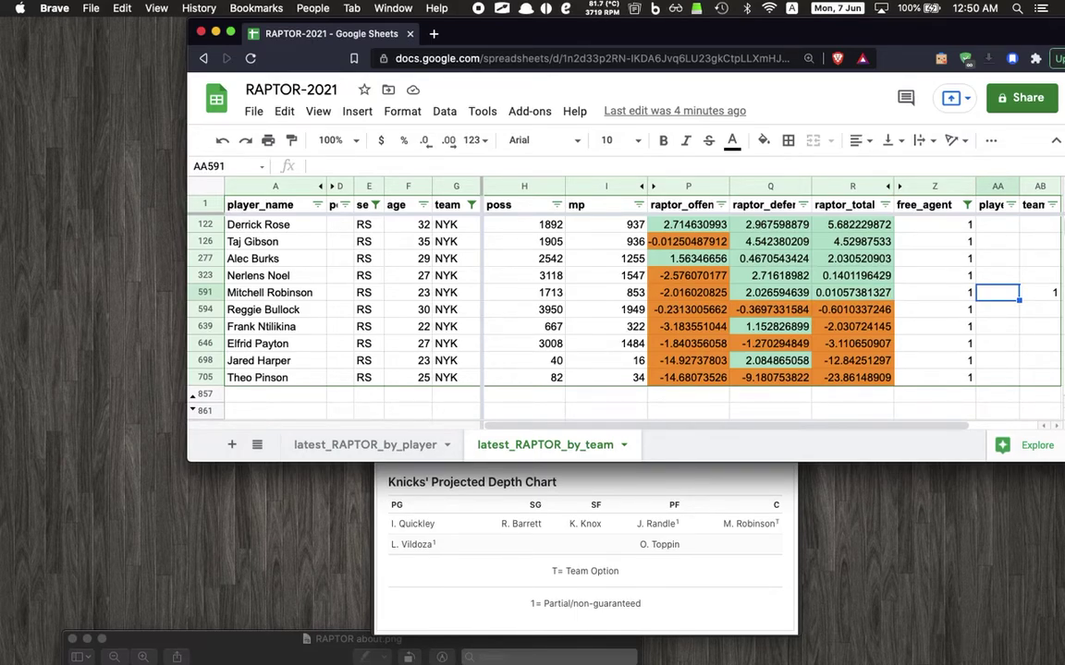
key("Left")
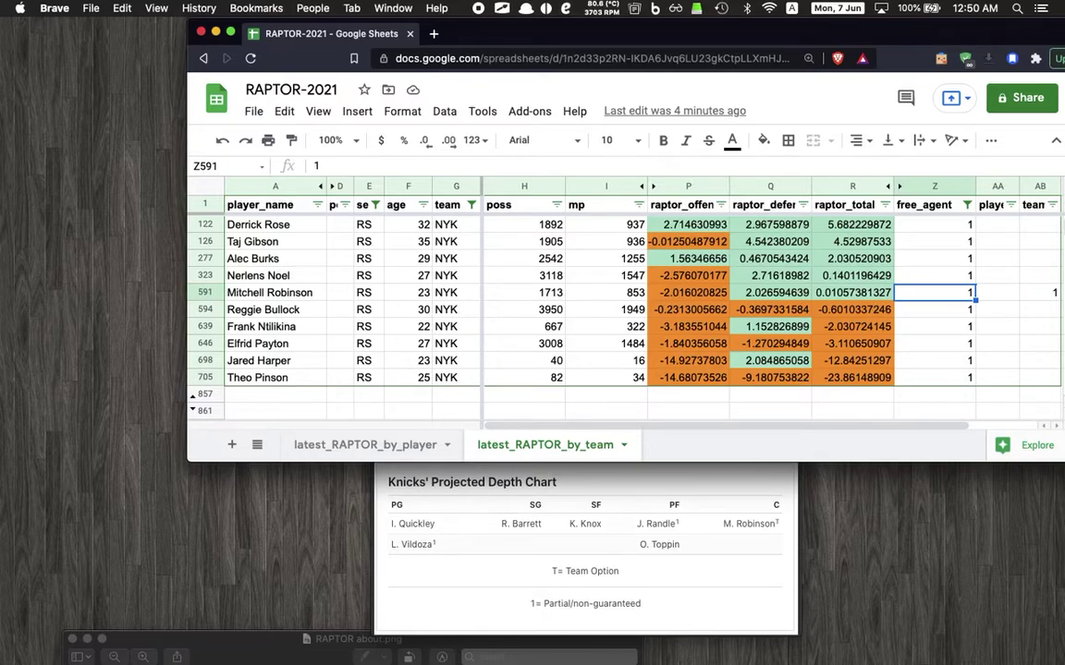
left_click(934, 310)
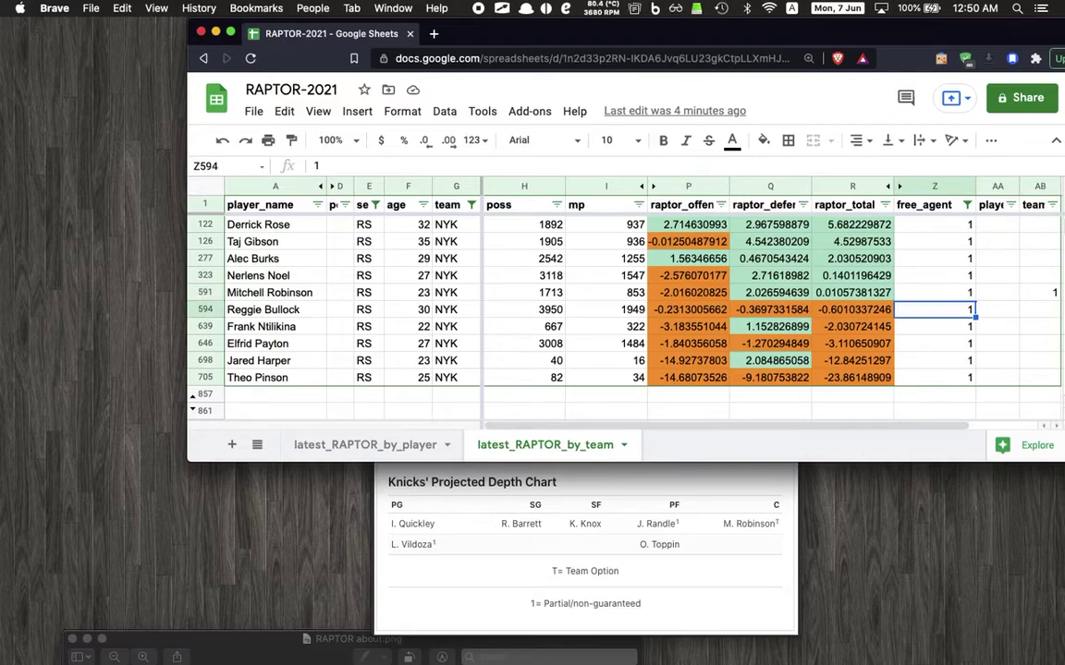
left_click(852, 310)
key("Left")
key("Left")
key("Left")
key("Right")
key("Right")
key("Right")
key("Right")
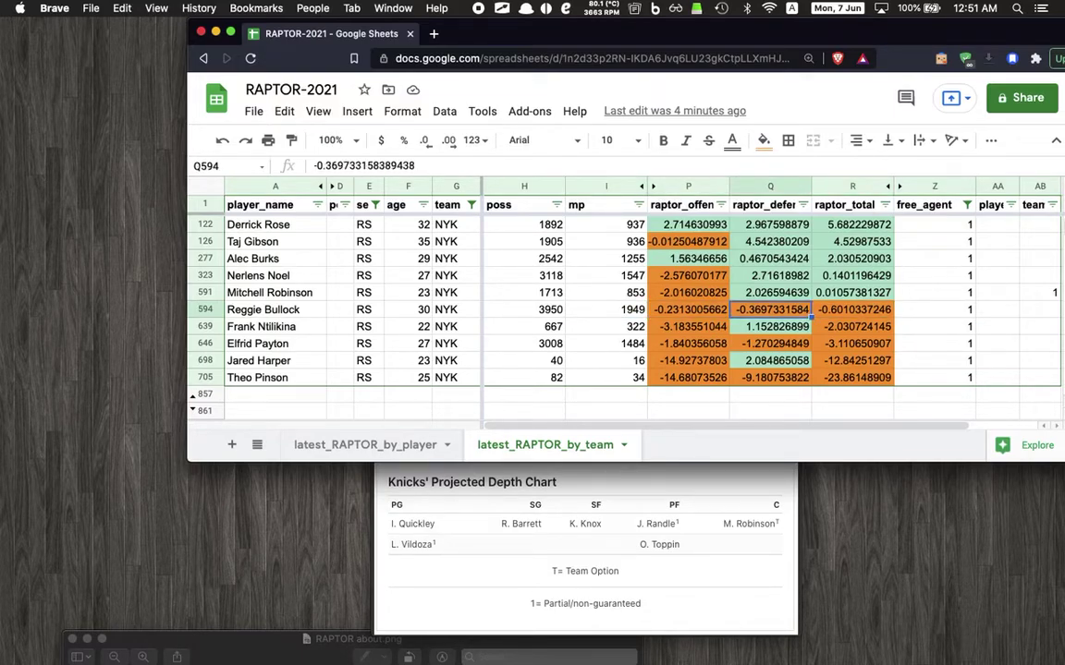
key("Left")
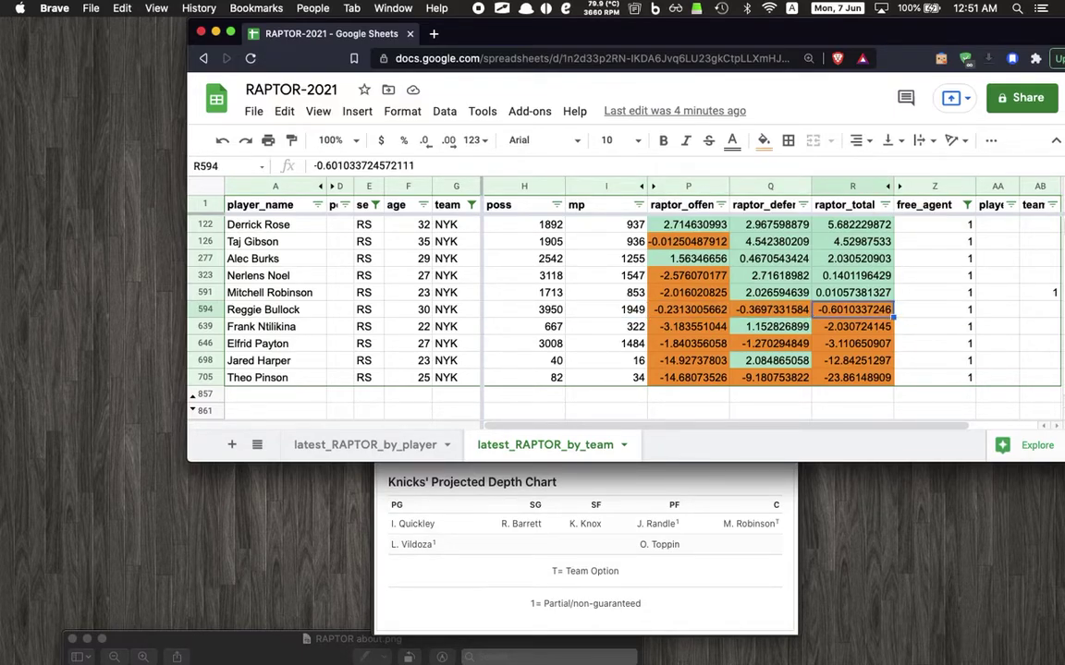
key("Right")
key("Right")
key("Left")
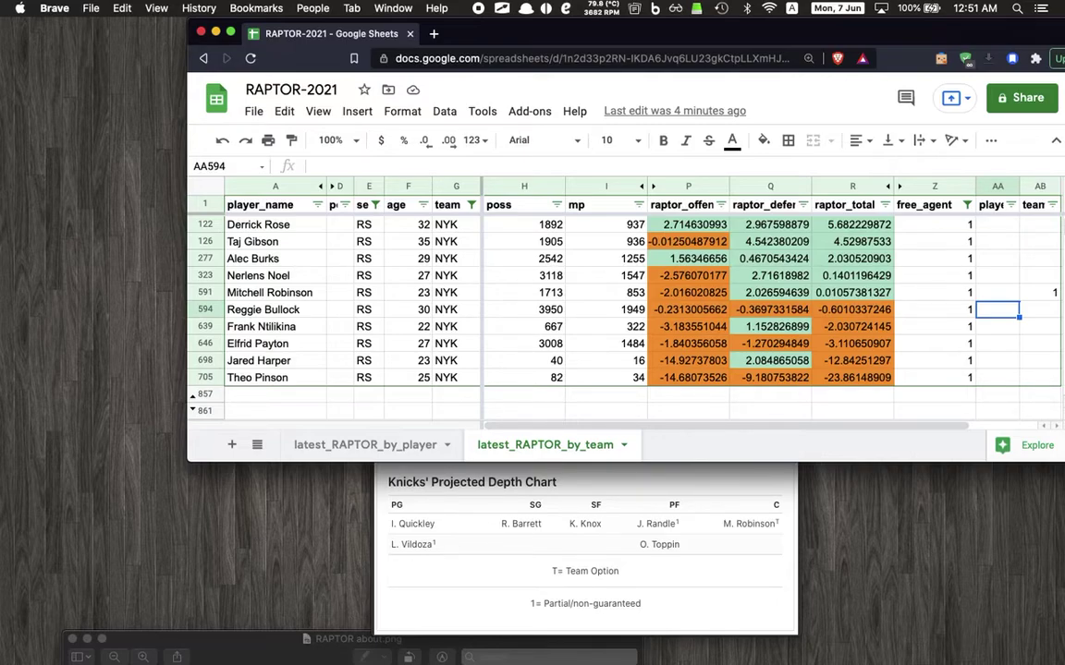
left_click(935, 310)
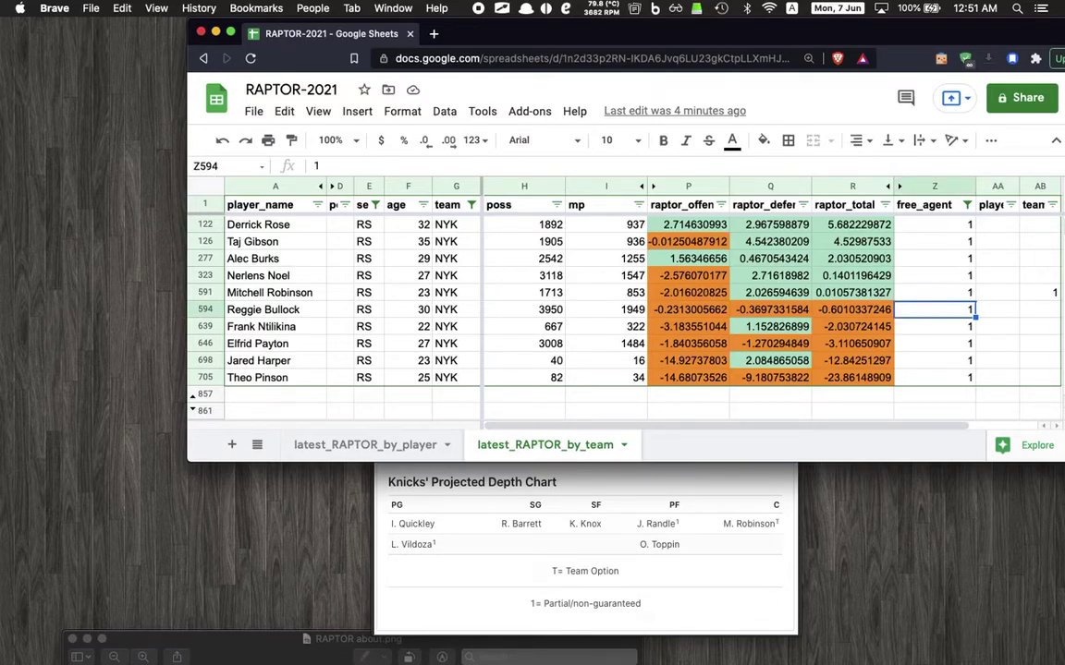
key("Left")
key("Left")
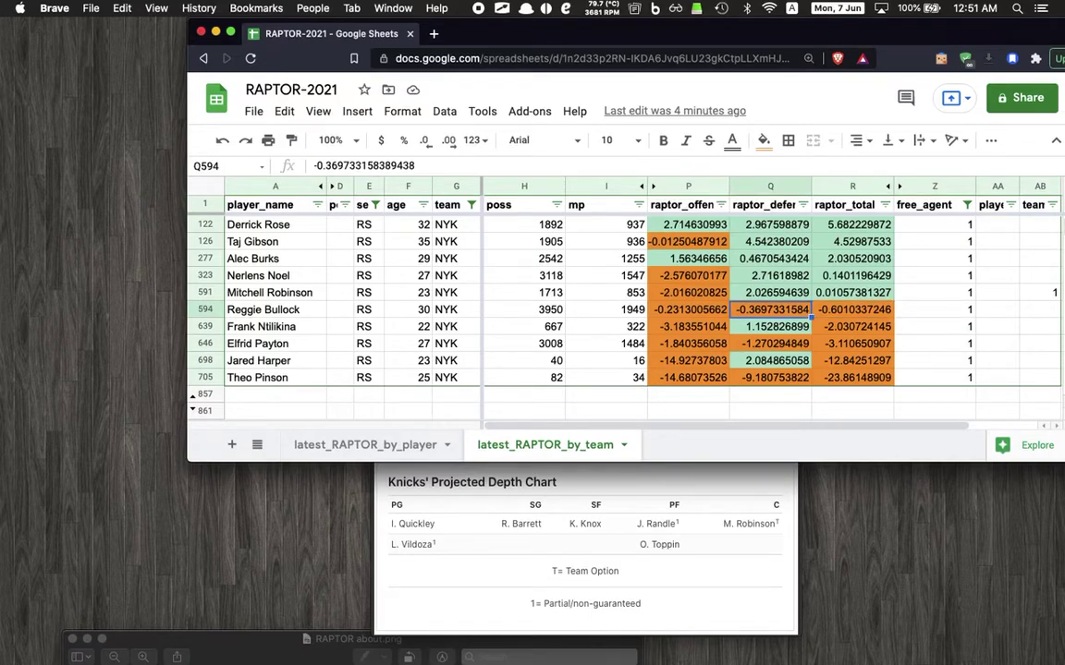
key("Left")
key("Left")
key("Right")
key("Right")
key("Right")
key("Right")
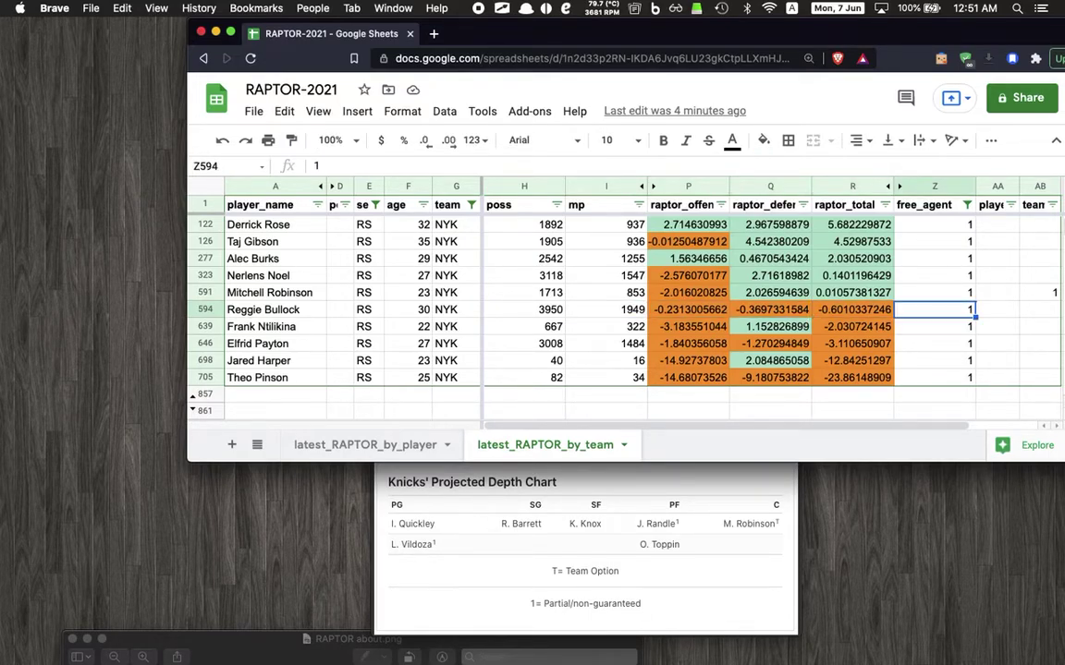
key("Left")
key("Left")
key("Left")
key("Left")
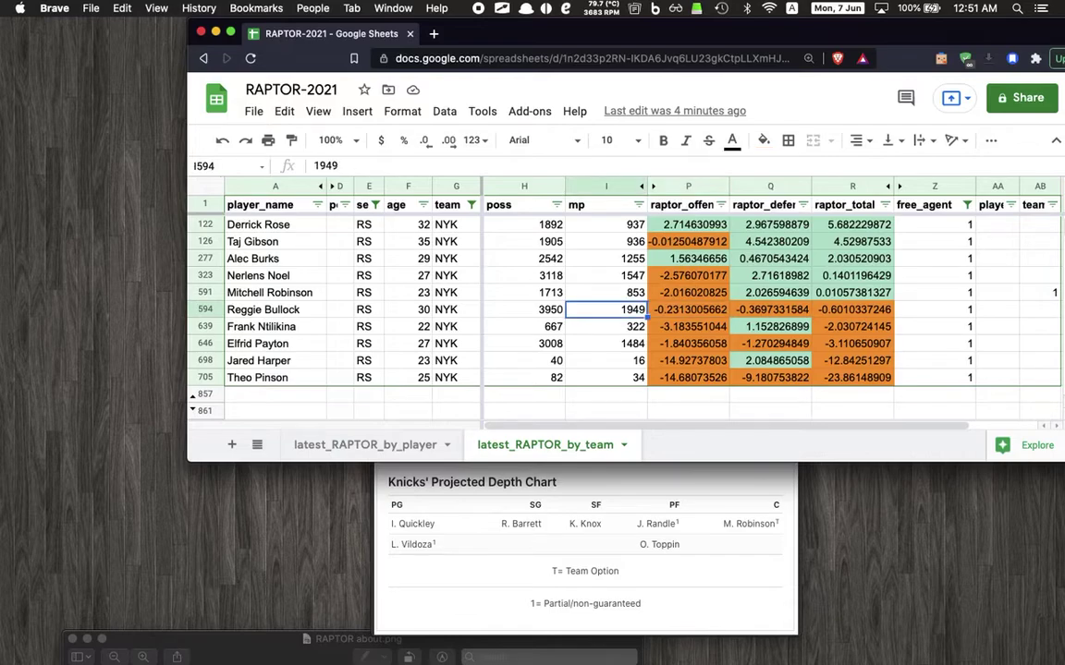
key("Right")
key("Right")
key("Right")
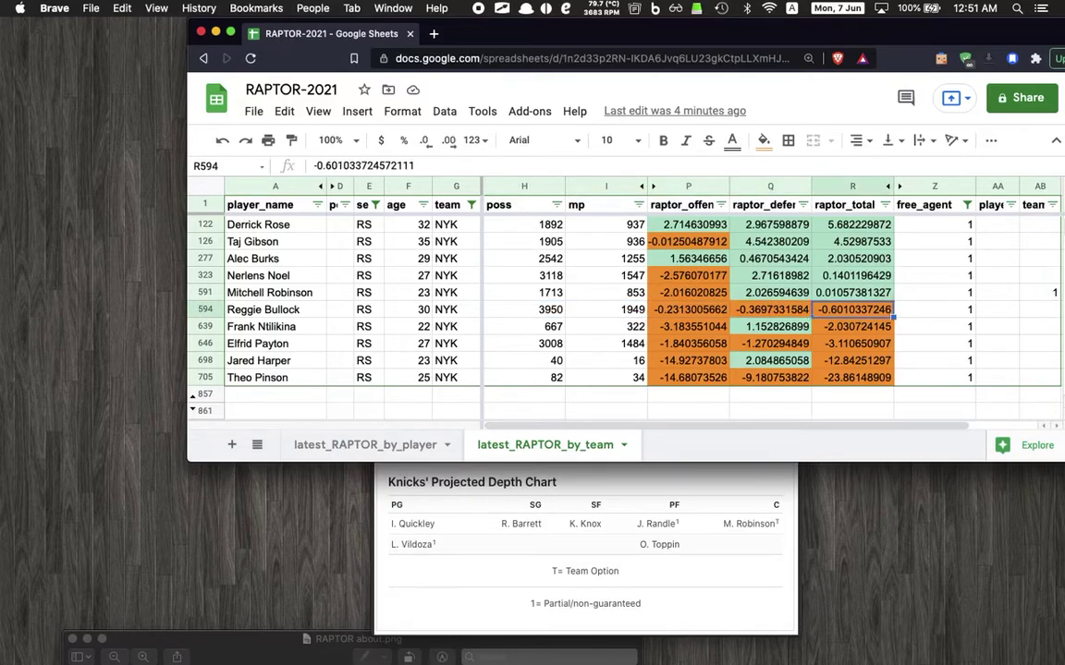
key("Left")
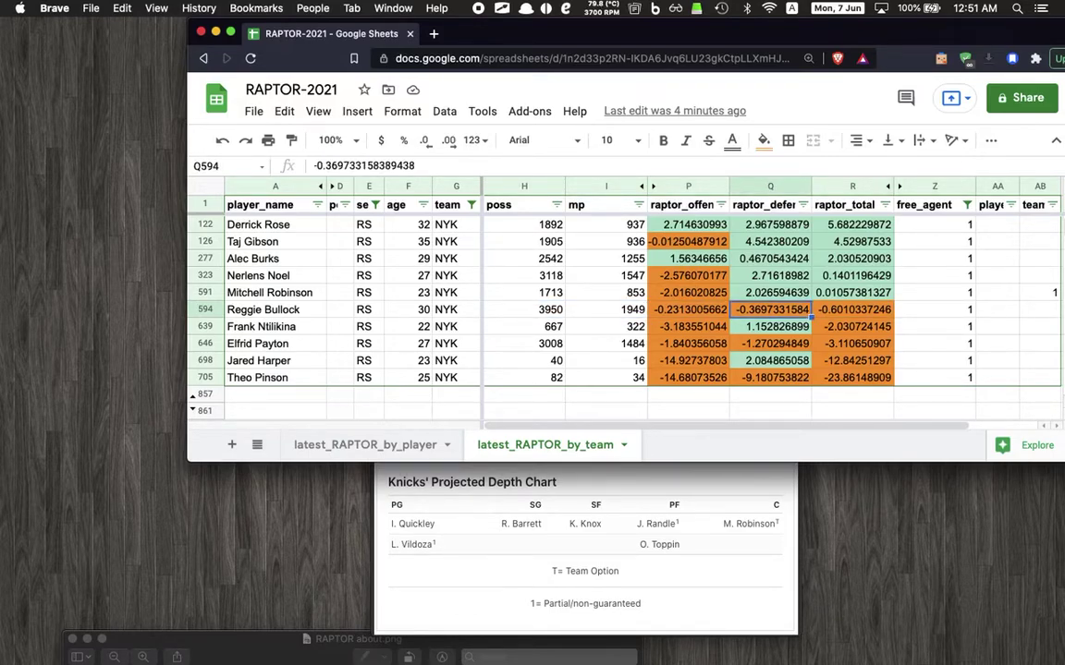
key("Down")
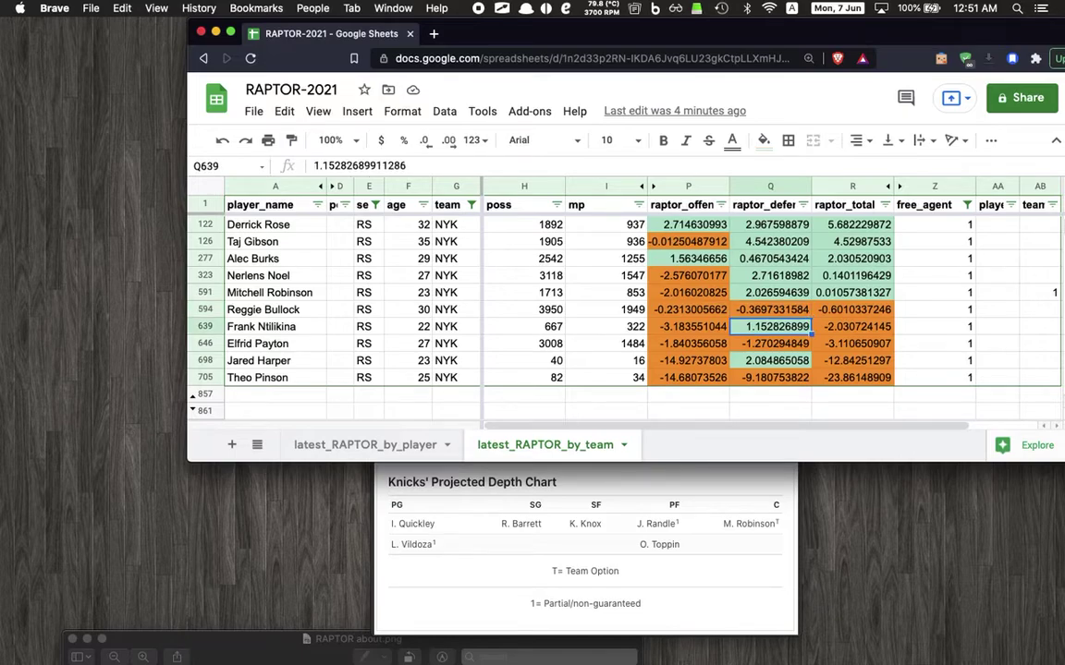
key("Down")
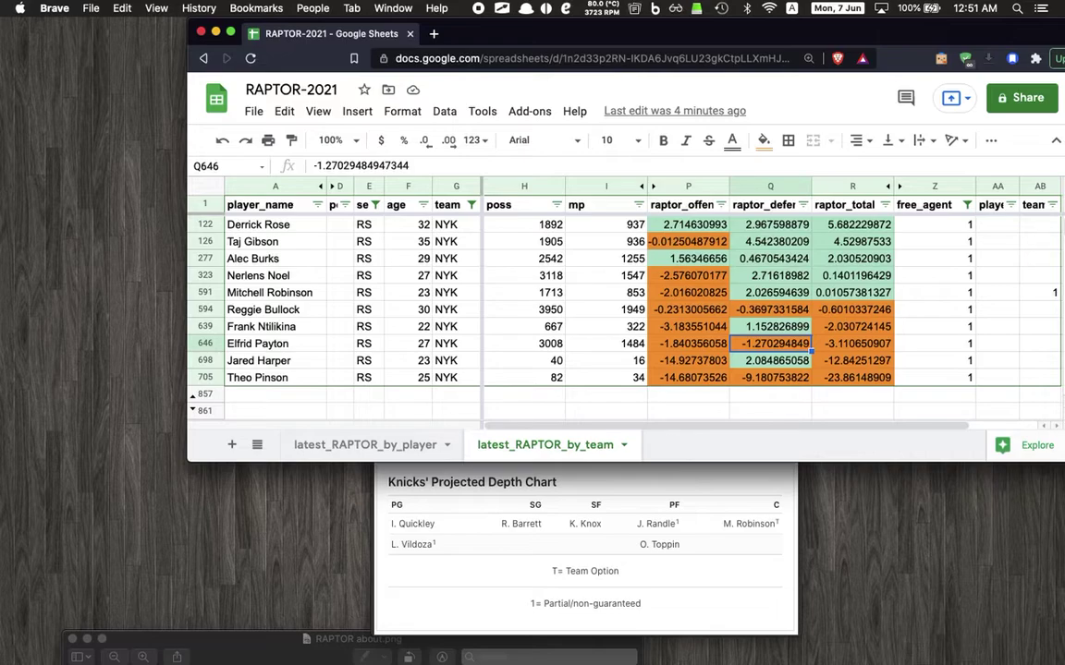
key("Left")
key("Right")
key("Left")
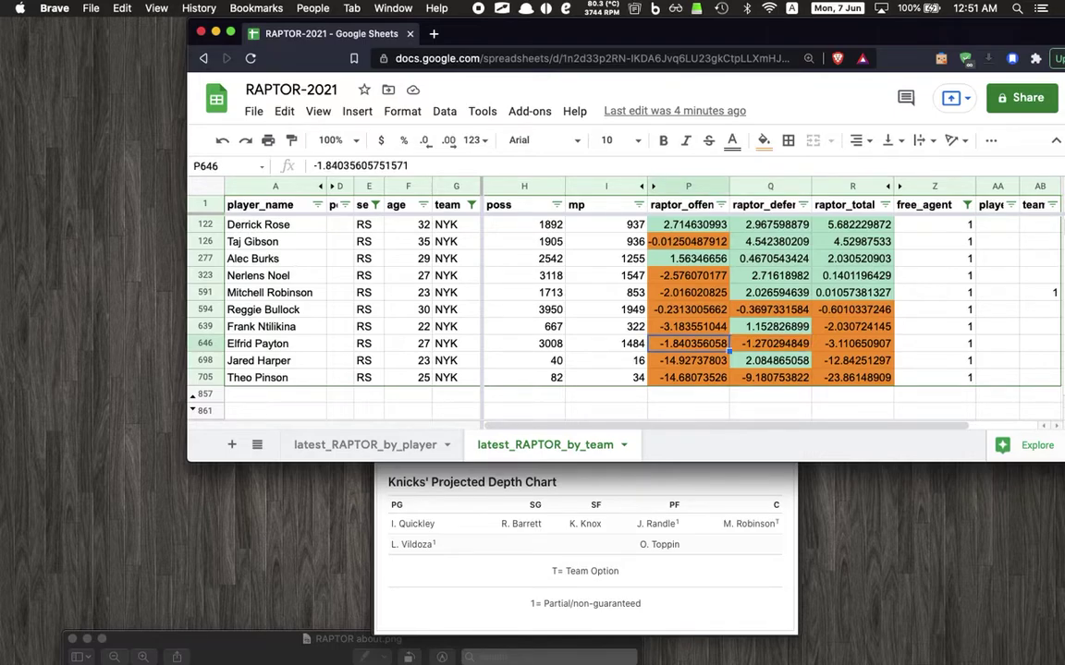
key("Right")
key("Right")
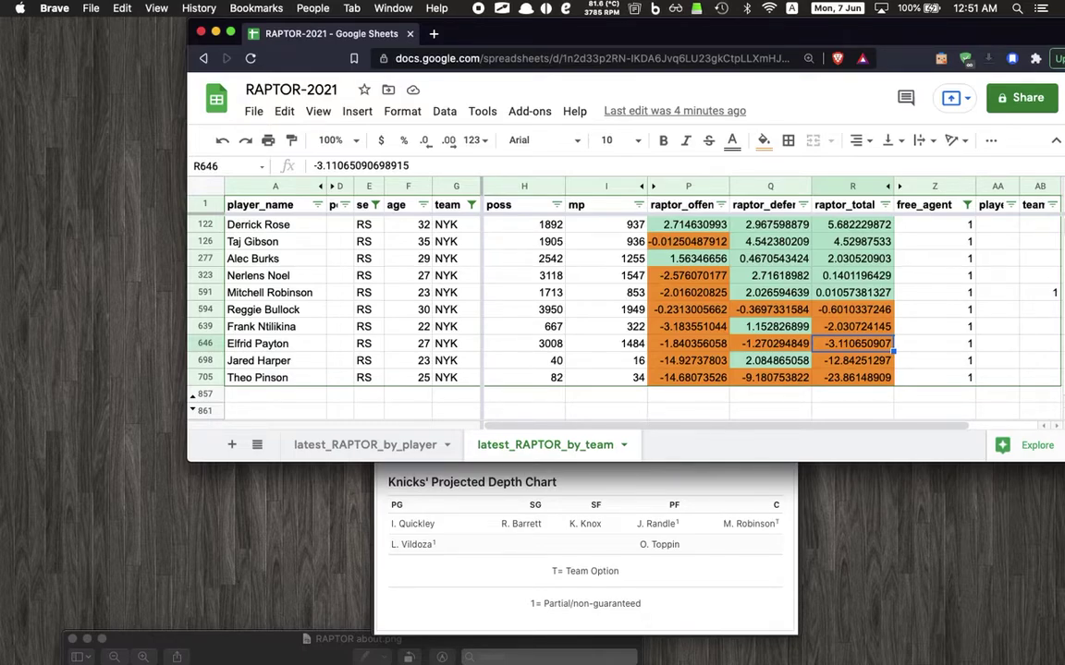
key("Up")
key("Up")
key("Up")
key("Down")
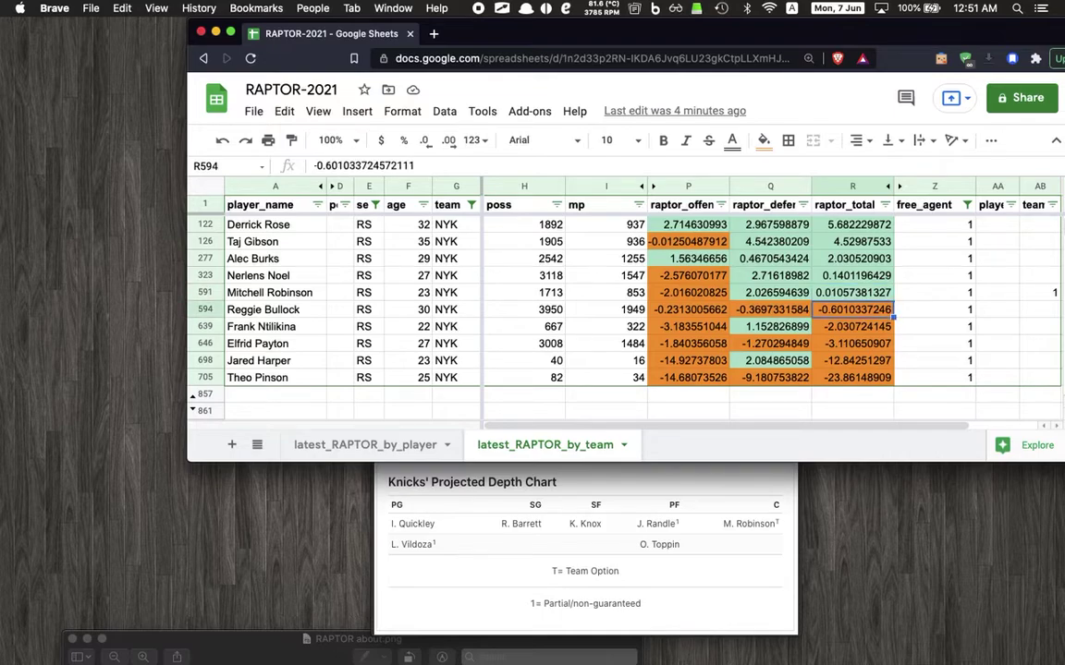
key("Left")
key("Left")
key("Left")
key("Left")
key("Right")
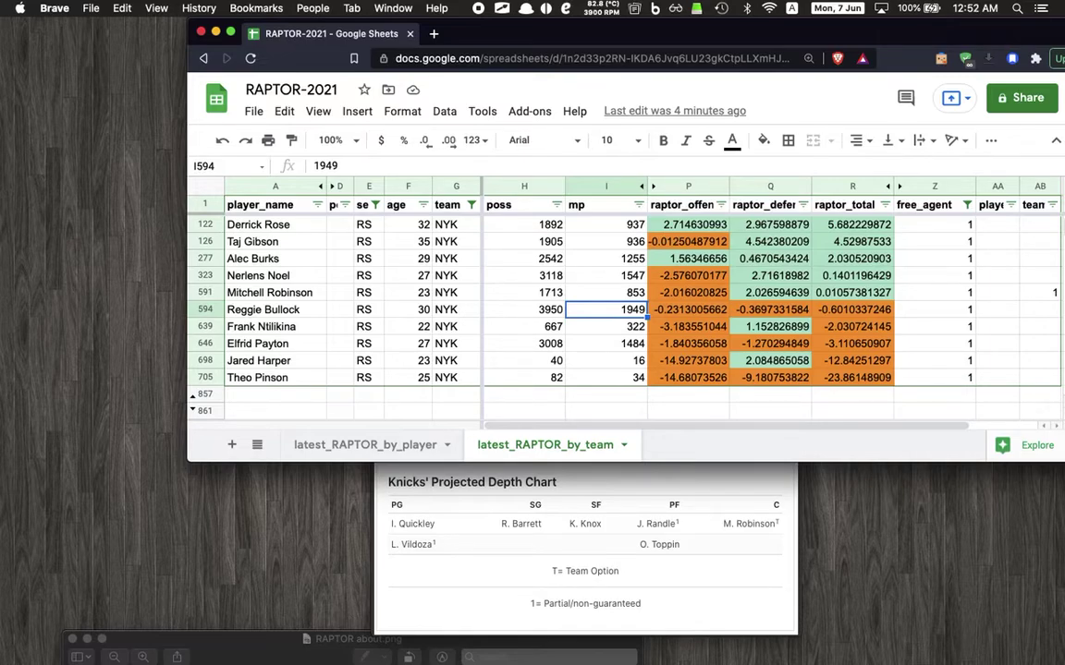
key("Right")
key("Right")
key("Right")
key("Right")
key("Right")
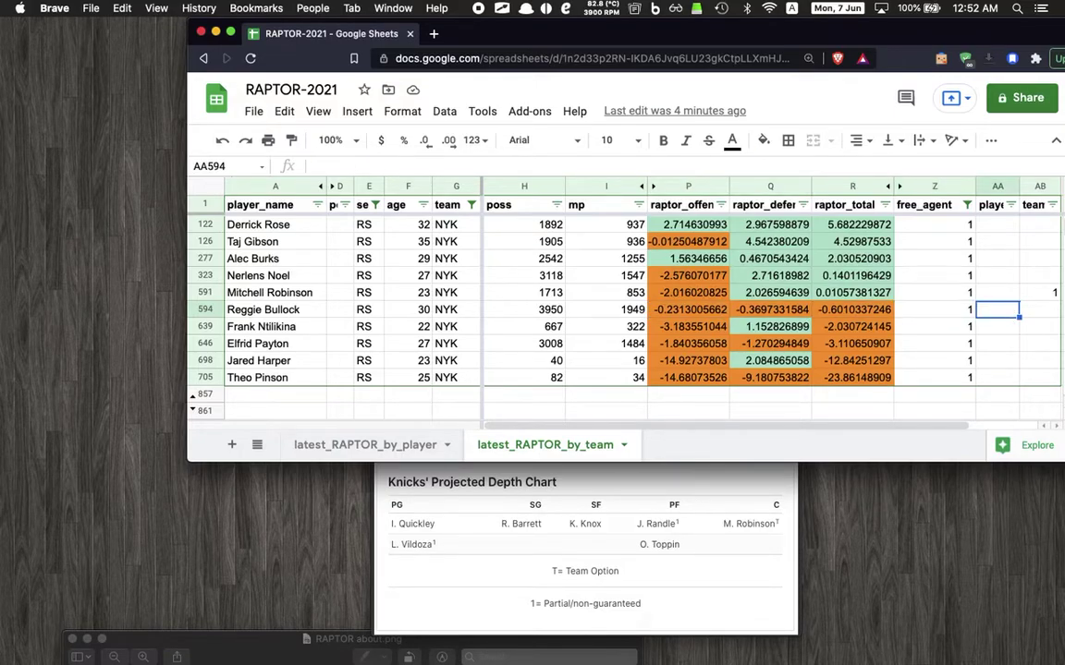
key("Left")
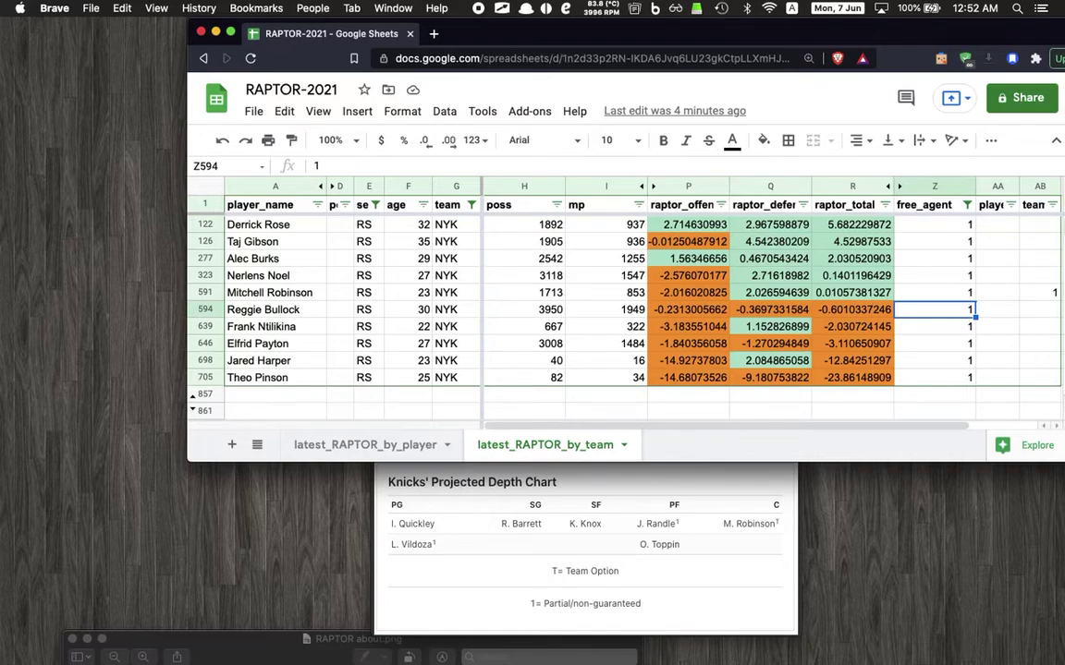
key("Left")
key("Left")
key("Left")
key("Left")
key("Left")
key("Right")
key("Right")
key("Right")
key("Right")
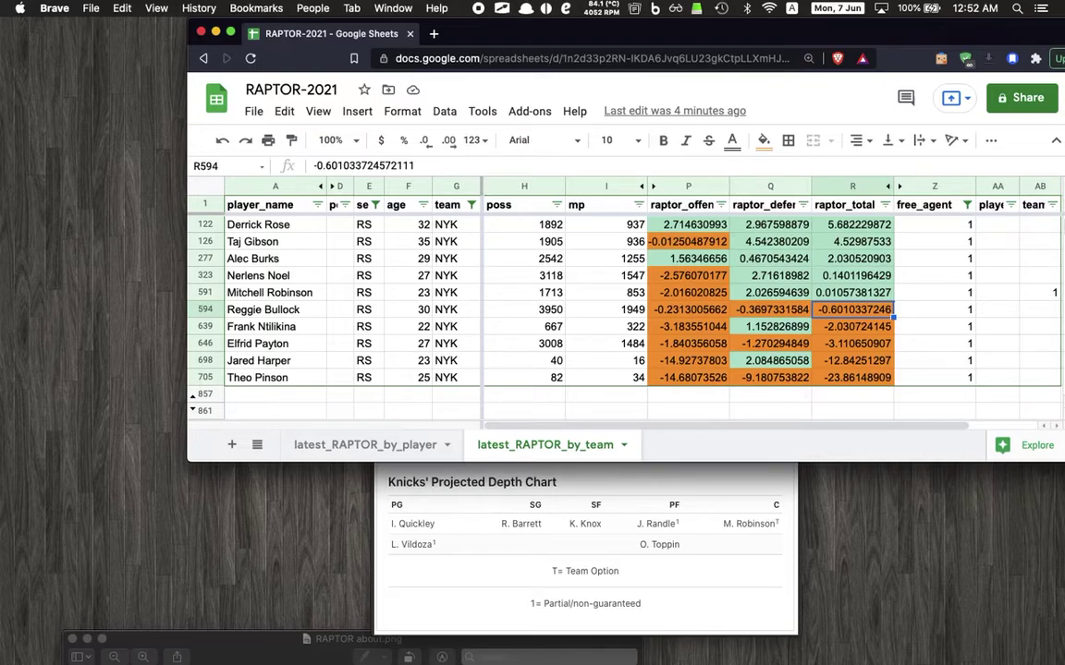
key("Down")
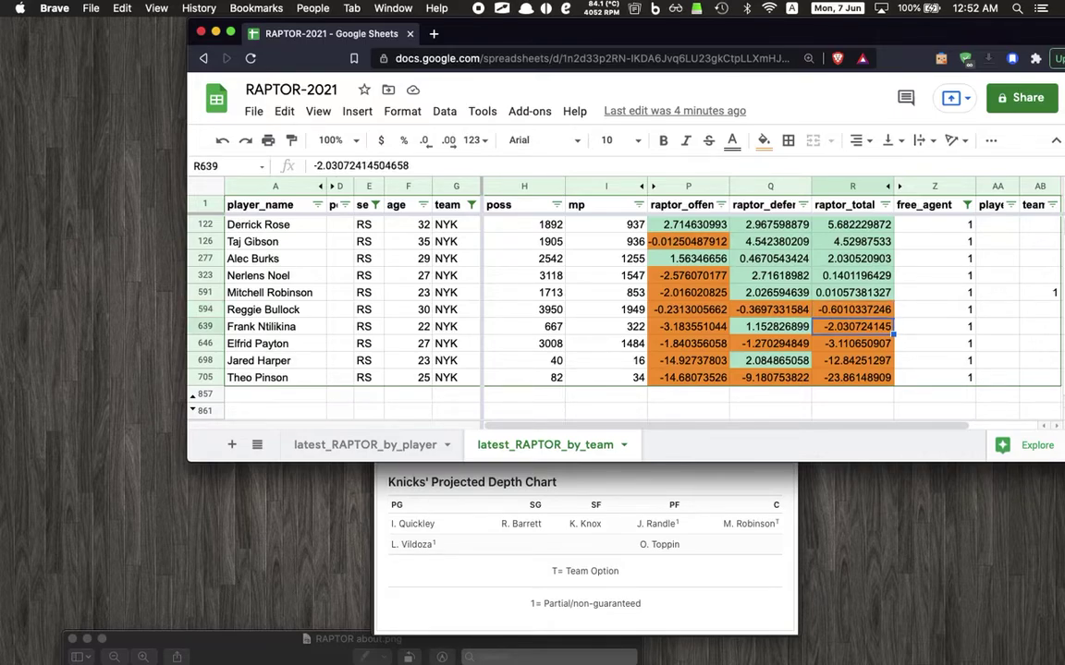
key("Left")
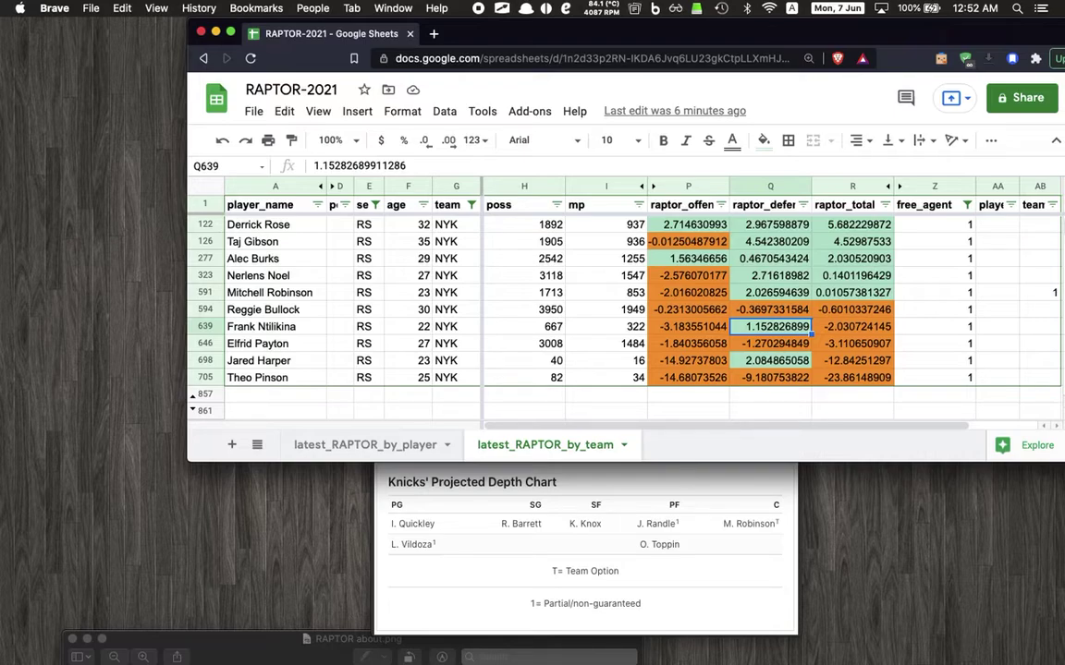
left_click(853, 326)
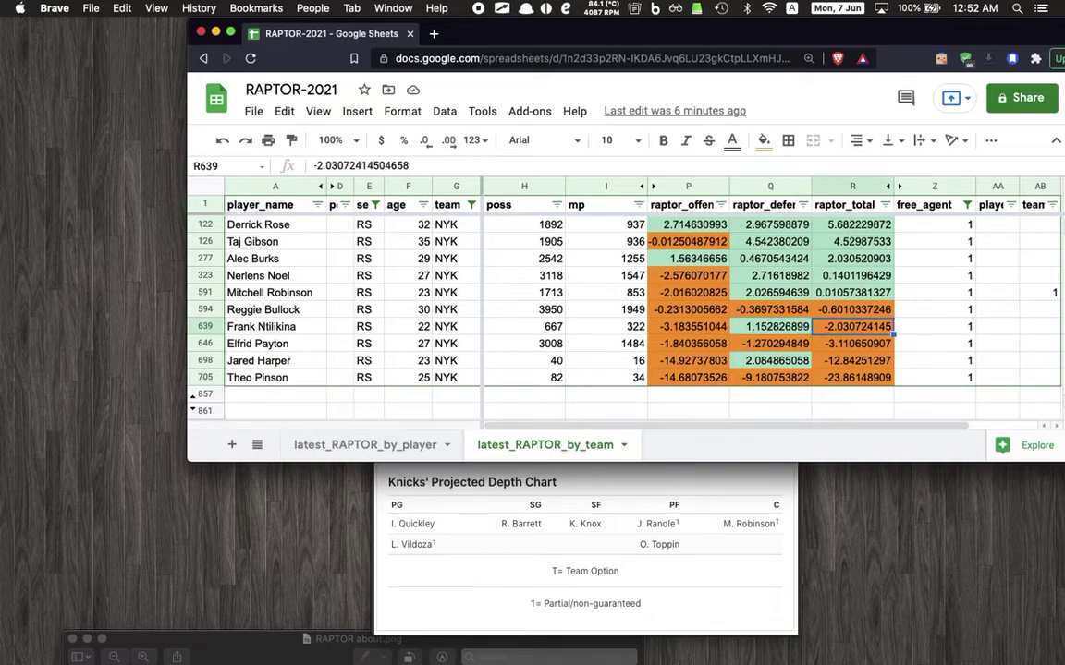
left_click(934, 326)
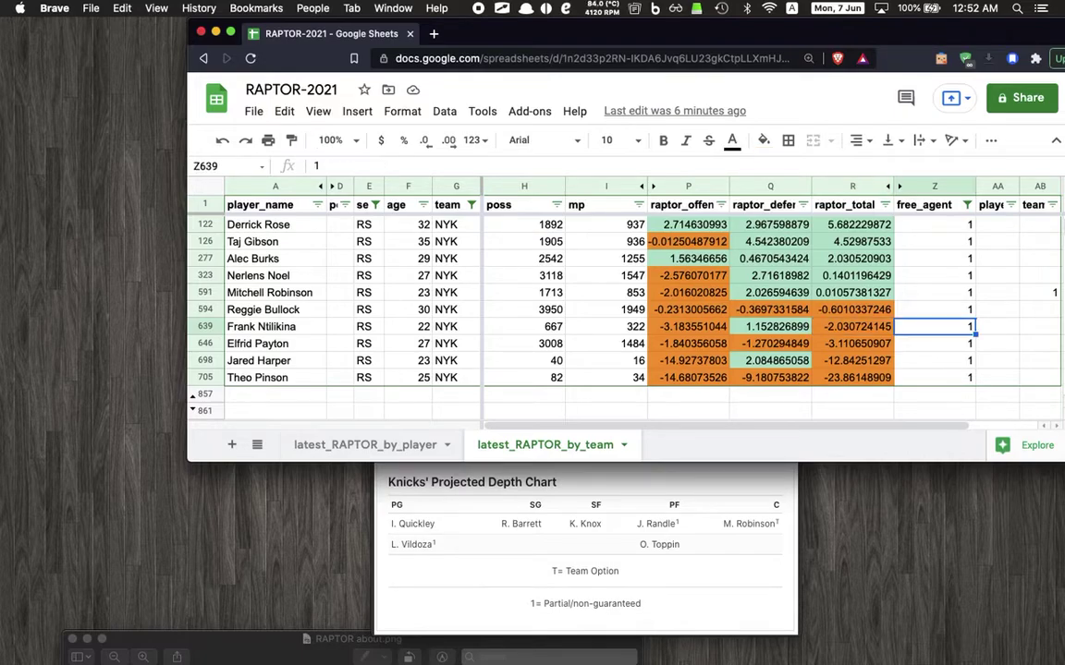
left_click(852, 326)
left_click(769, 326)
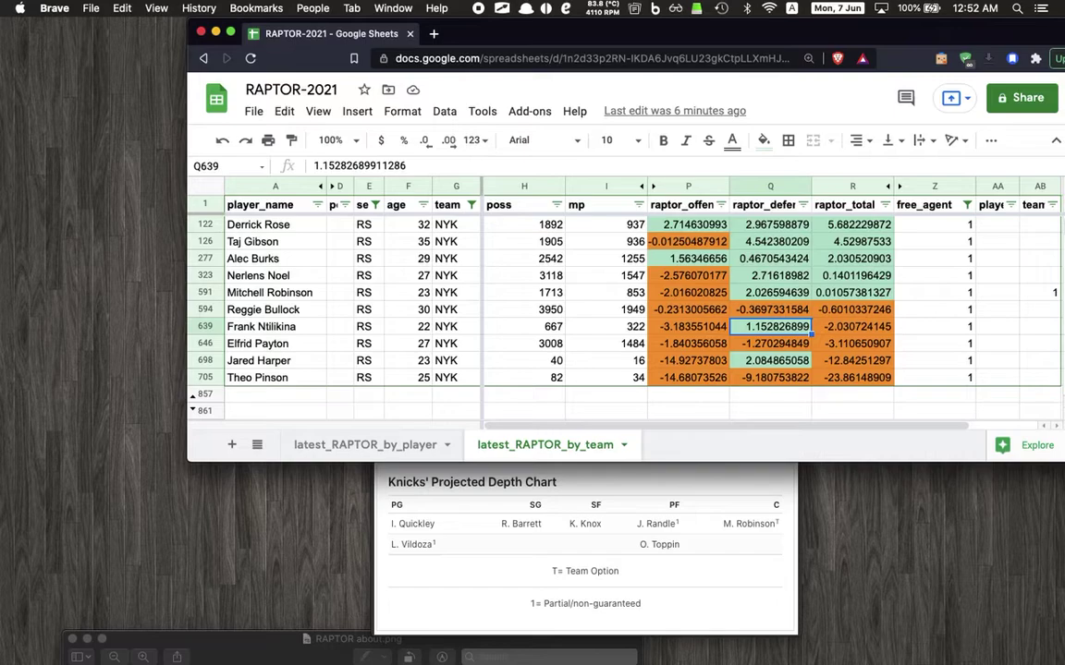
left_click(687, 326)
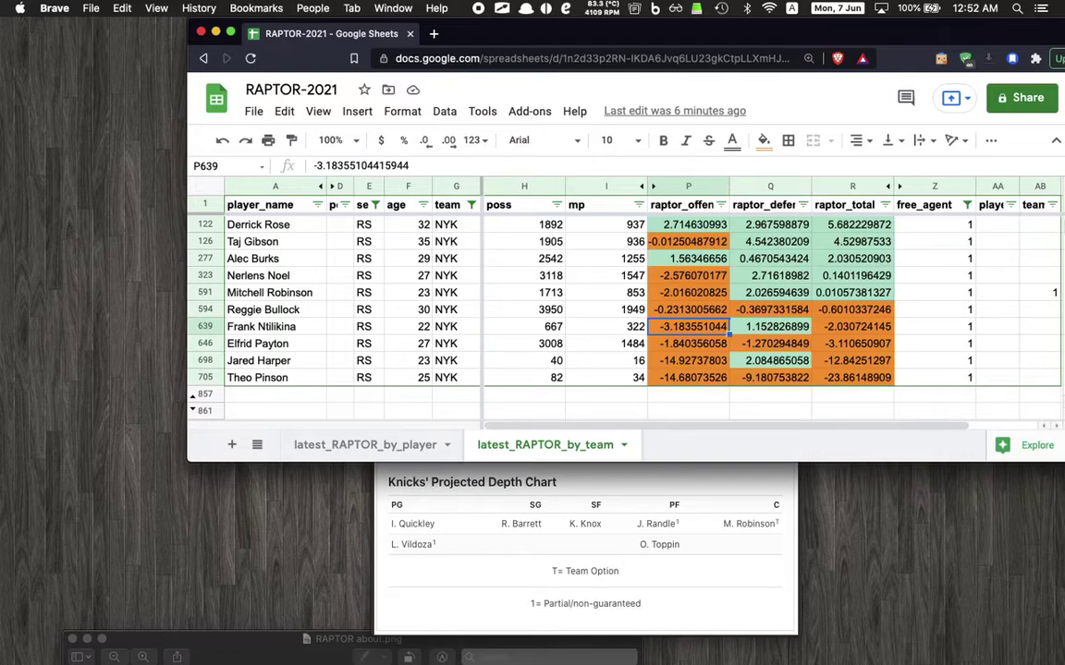
left_click(687, 343)
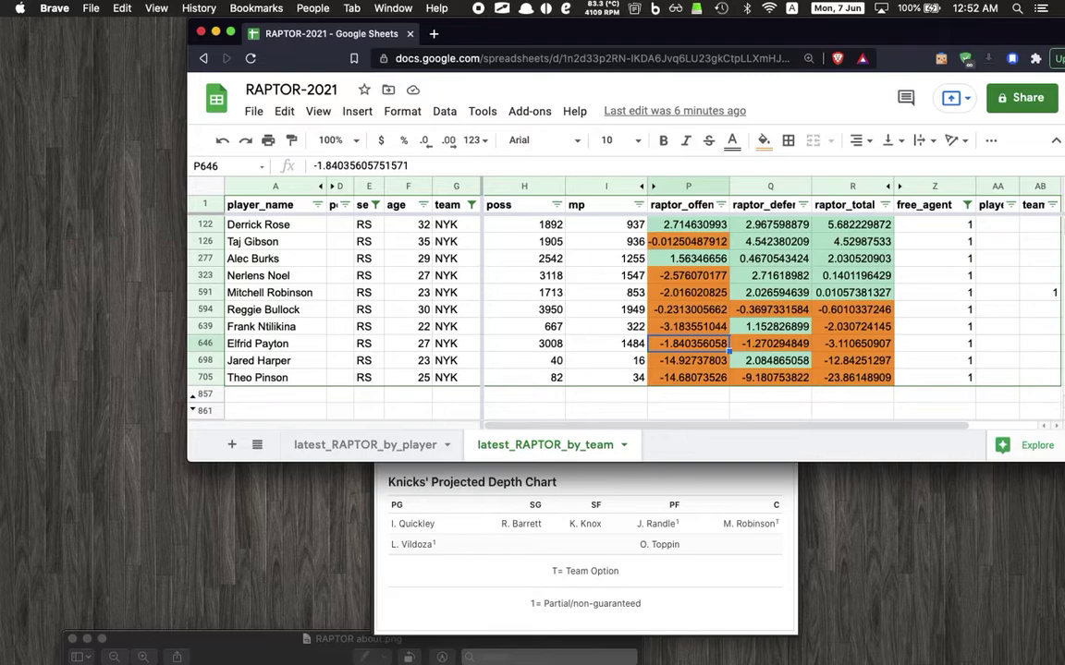
Step: Check Harper's and Pinson's minutes and RAPTOR values, then bring the depth chart image forward
left_click(688, 360)
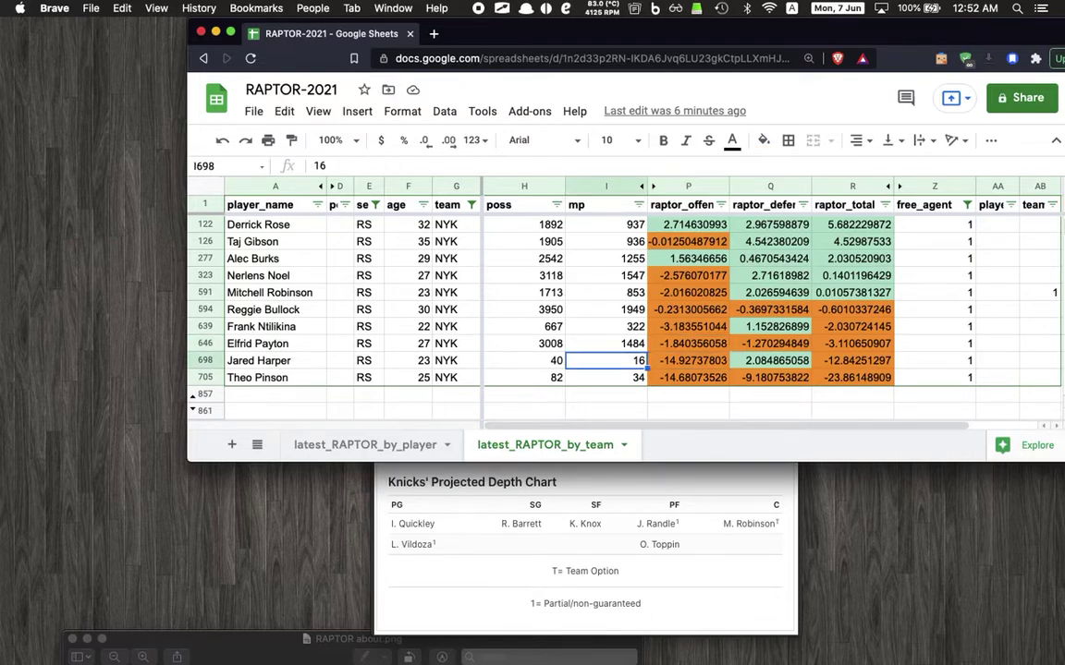
left_click(687, 377)
left_click(605, 360)
left_click(606, 377)
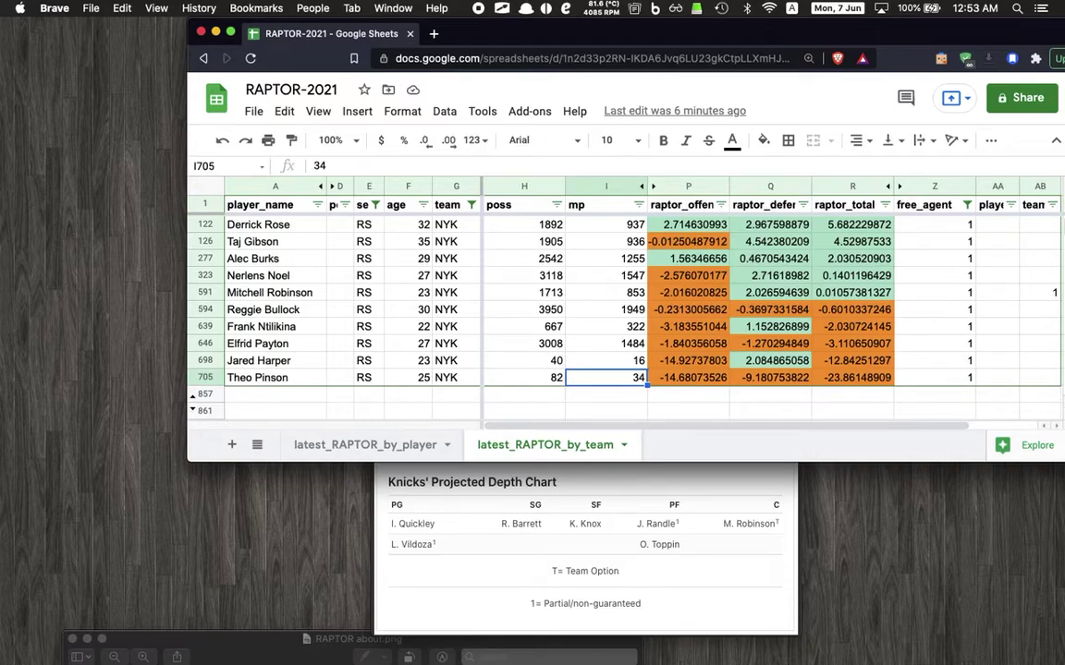
key("Right")
key("Right")
key("Right")
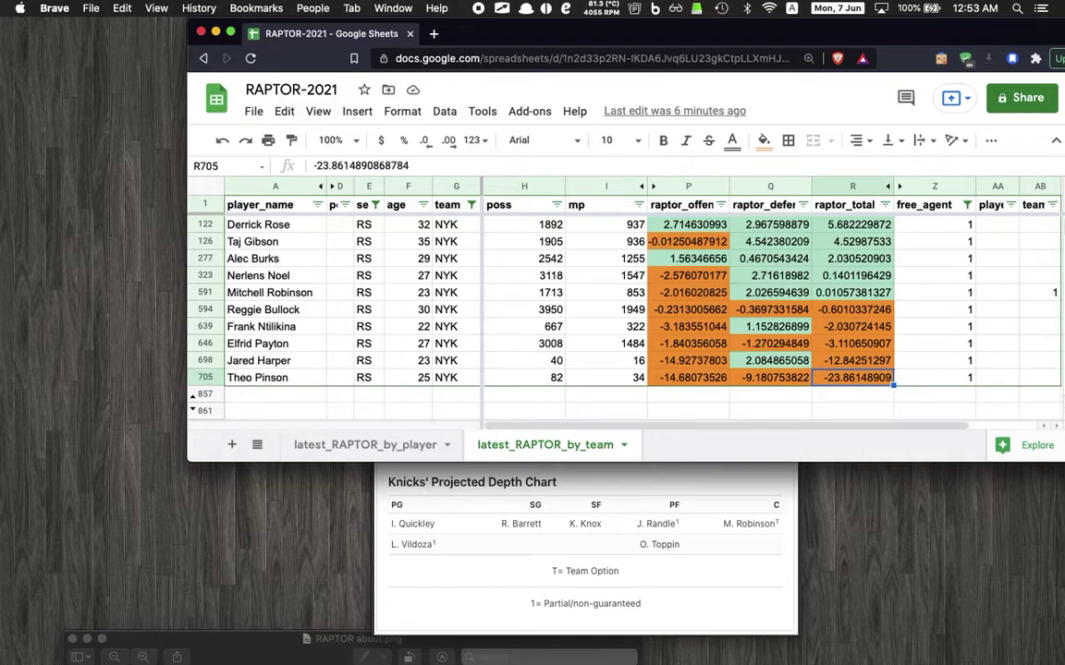
key("Left")
key("Left")
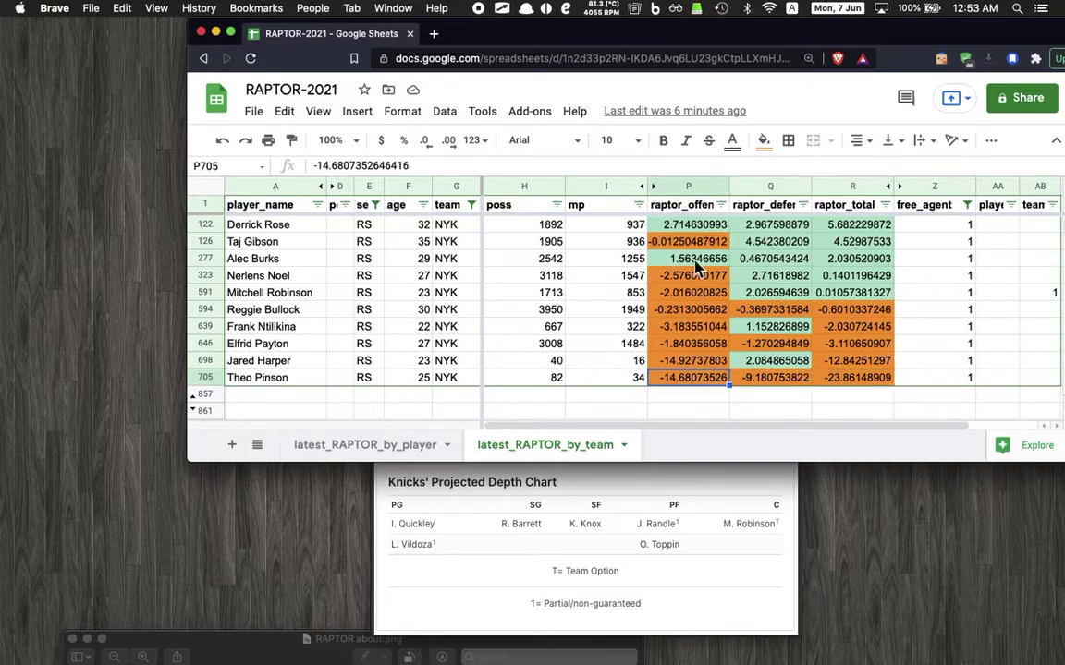
left_click(706, 487)
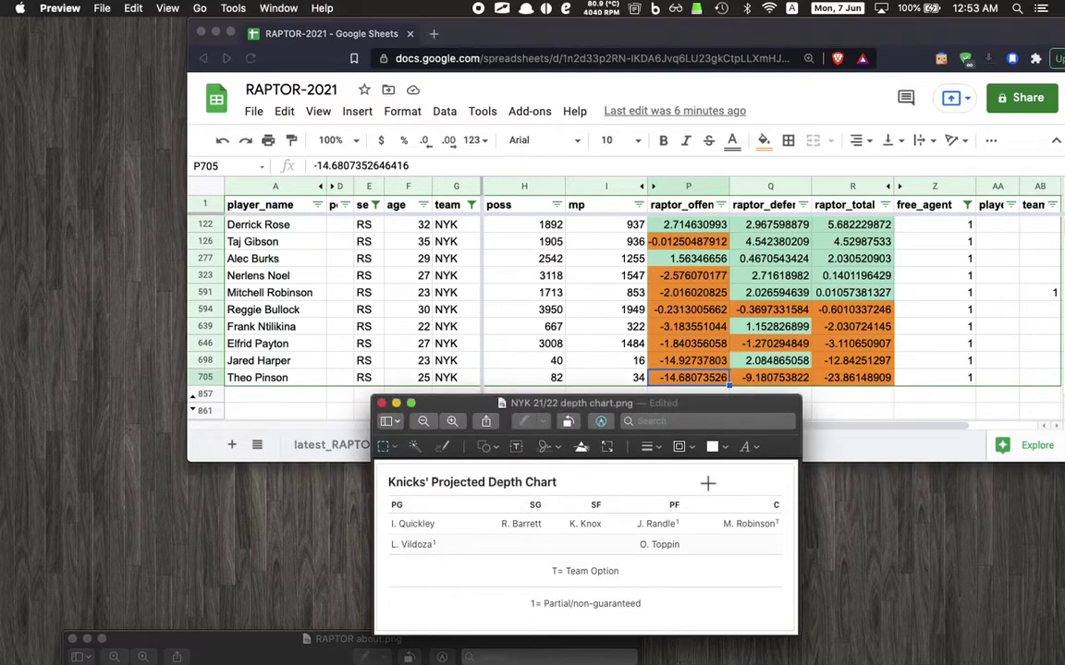
Step: Paste the five player name labels onto the depth chart and select the Noel label
key("super+v")
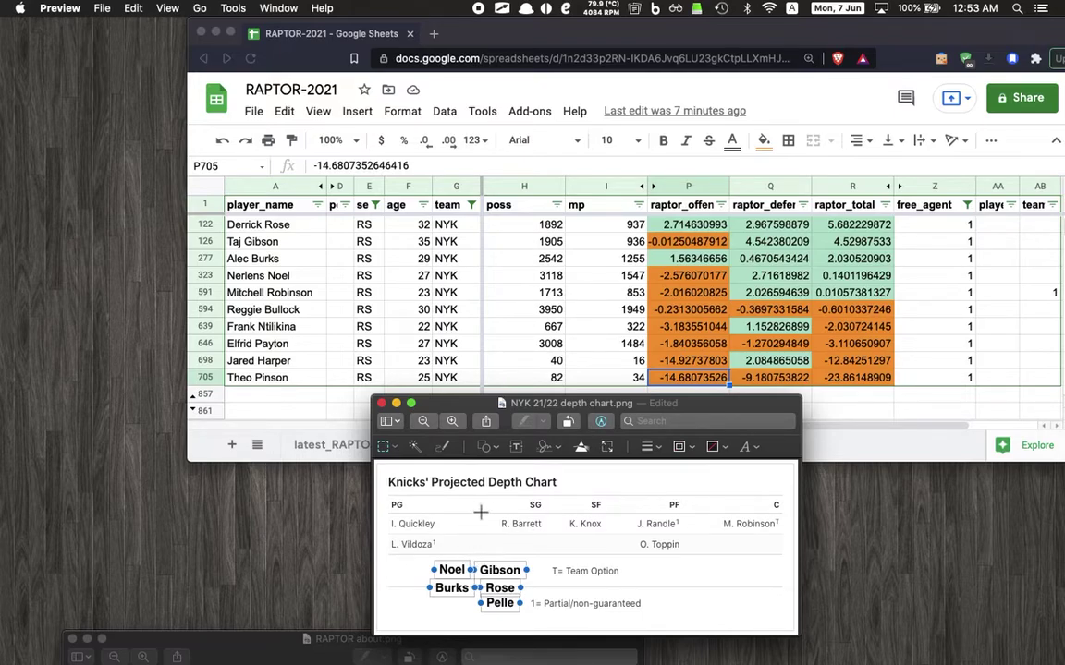
left_click(454, 572)
Step: Stack Noel, Pelle and Gibson under C, put Rose under PG, then deselect
left_click_drag(458, 579, 763, 552)
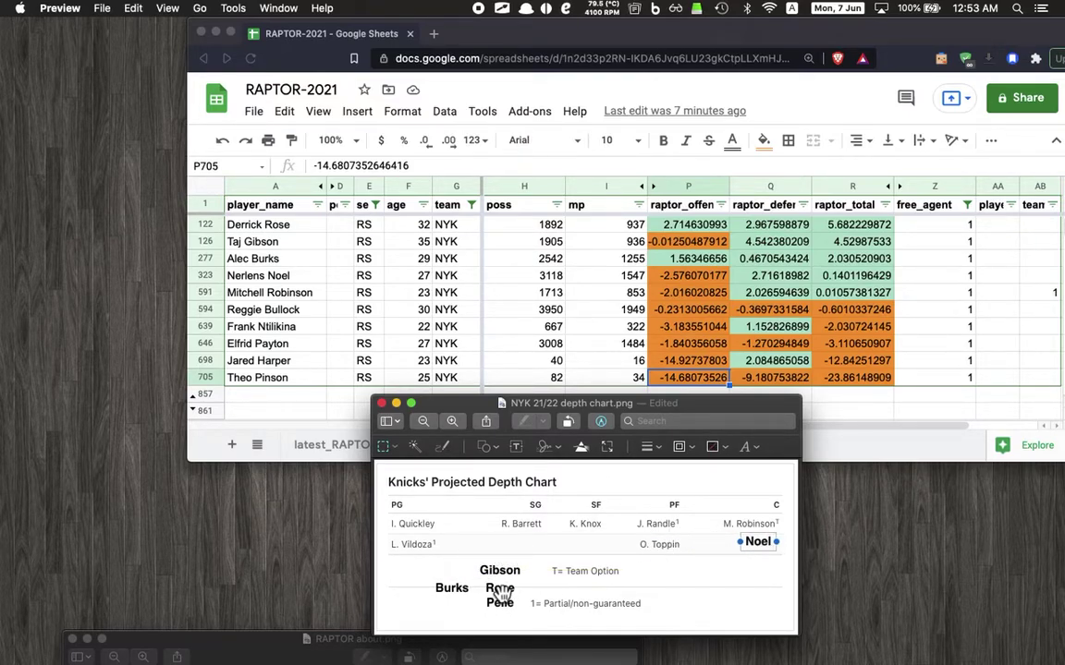
left_click_drag(505, 612, 759, 571)
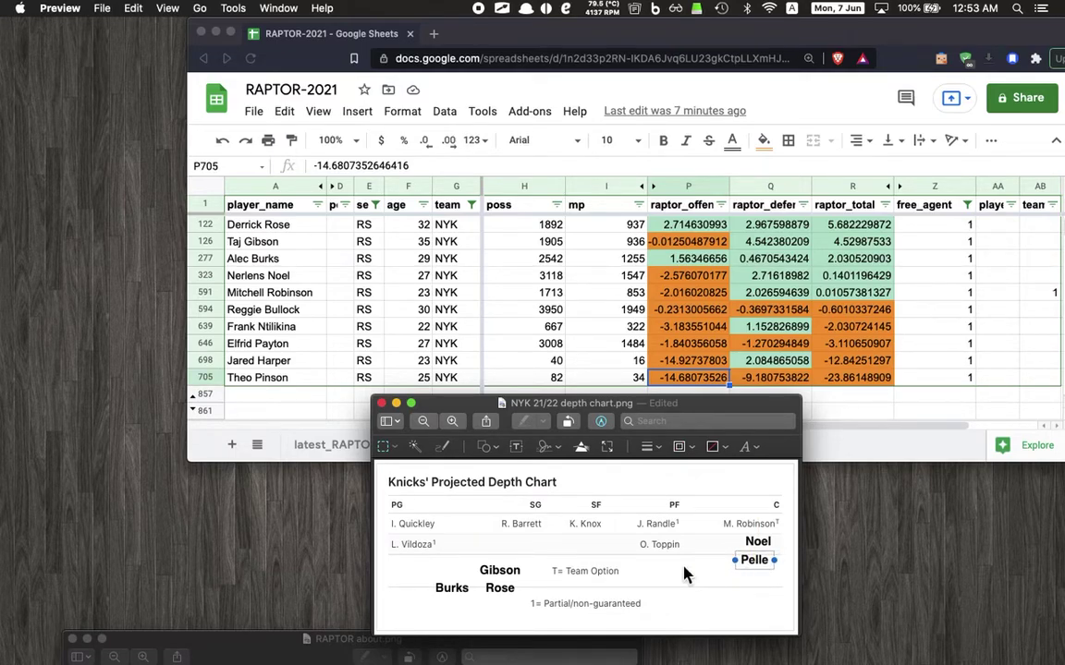
left_click_drag(508, 577, 765, 586)
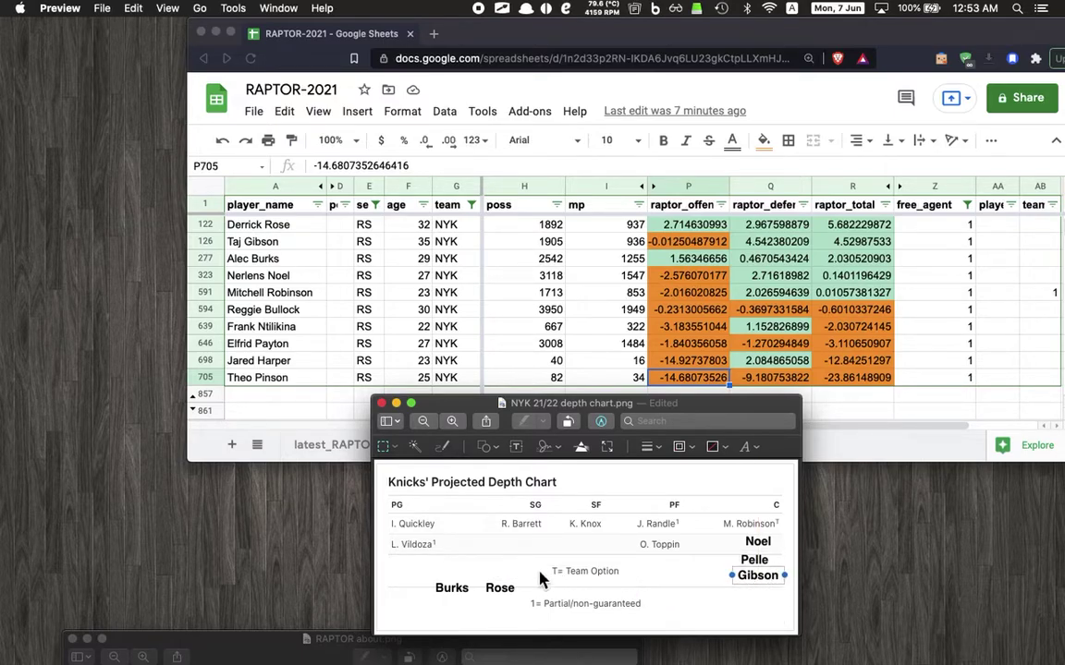
left_click_drag(501, 594, 527, 547)
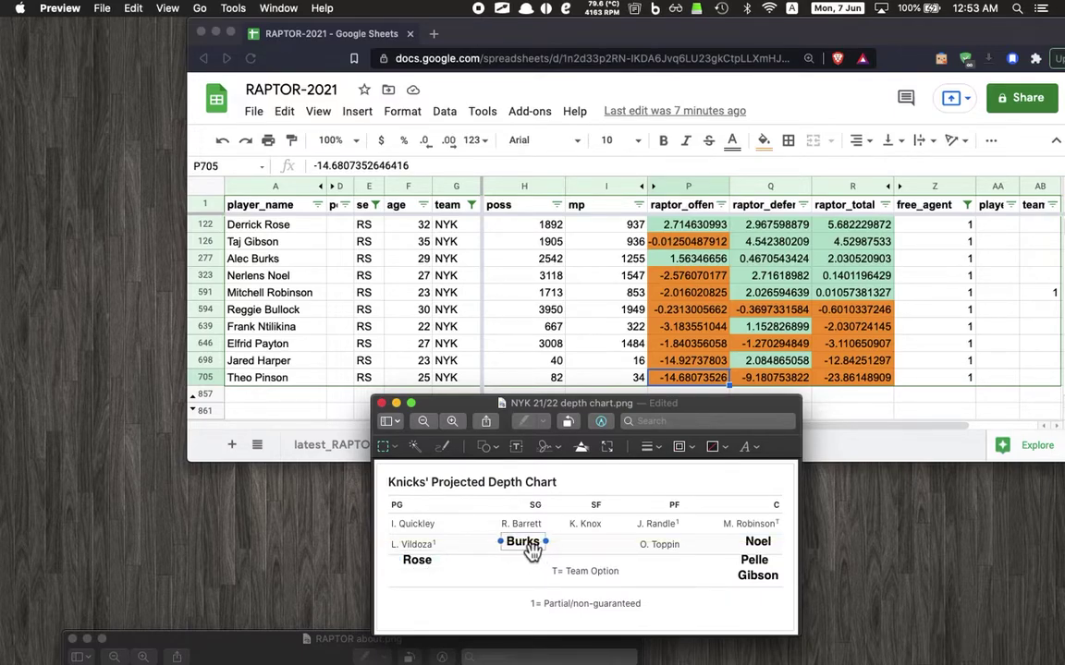
left_click(473, 505)
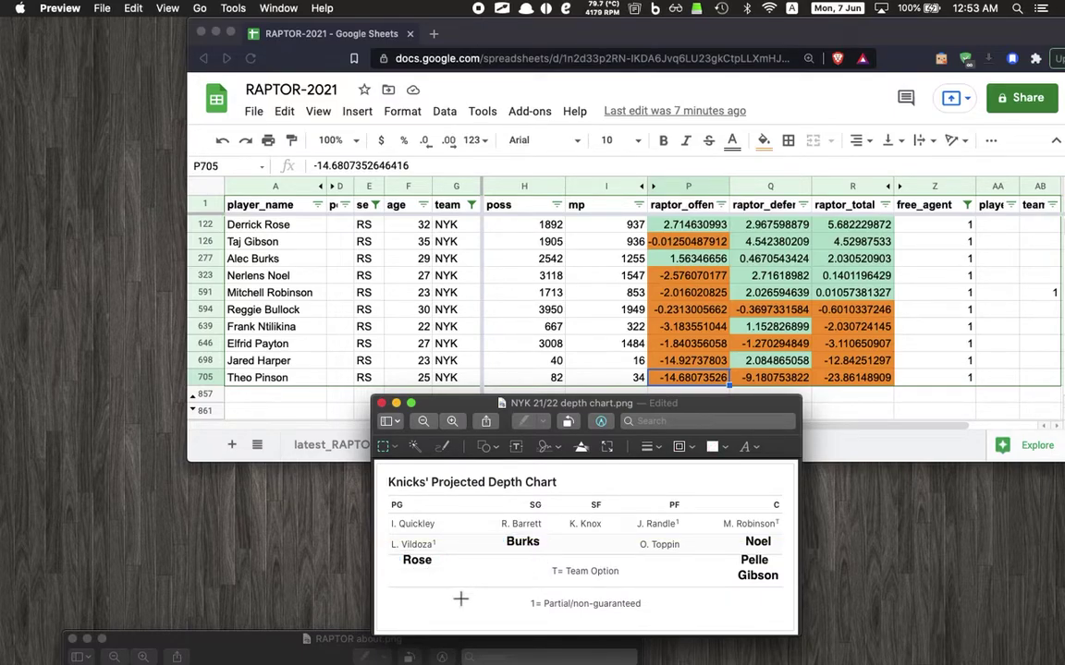